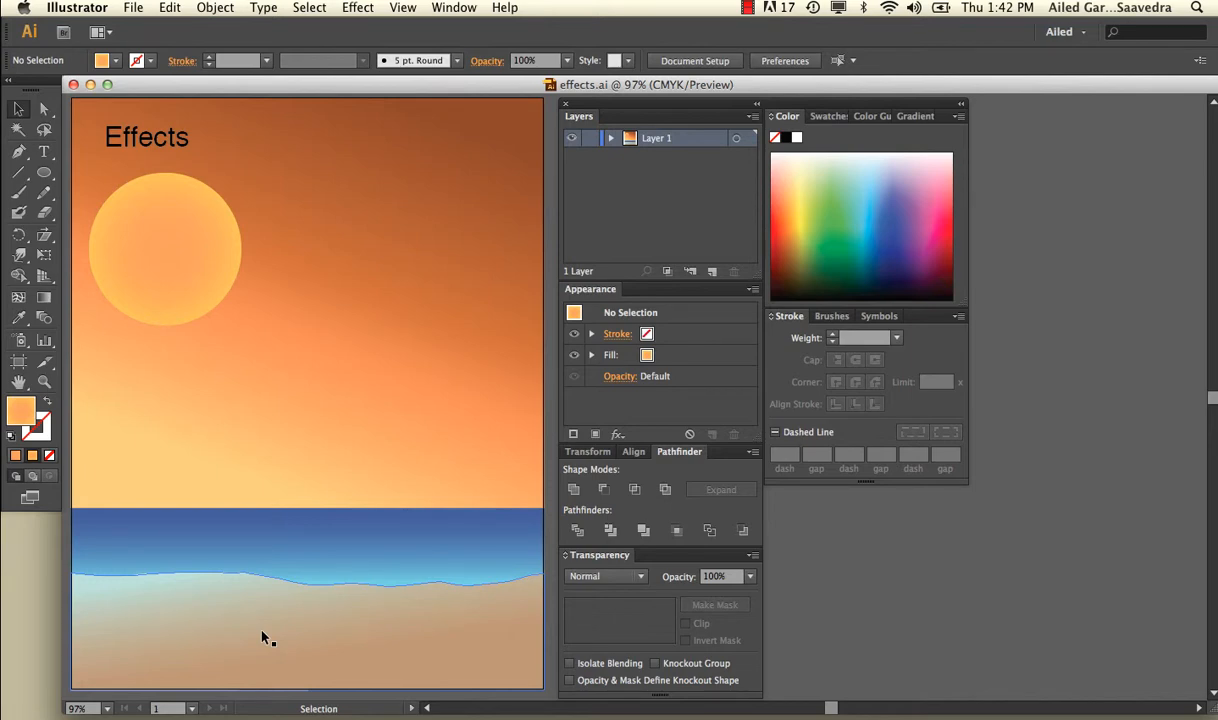
click(357, 7)
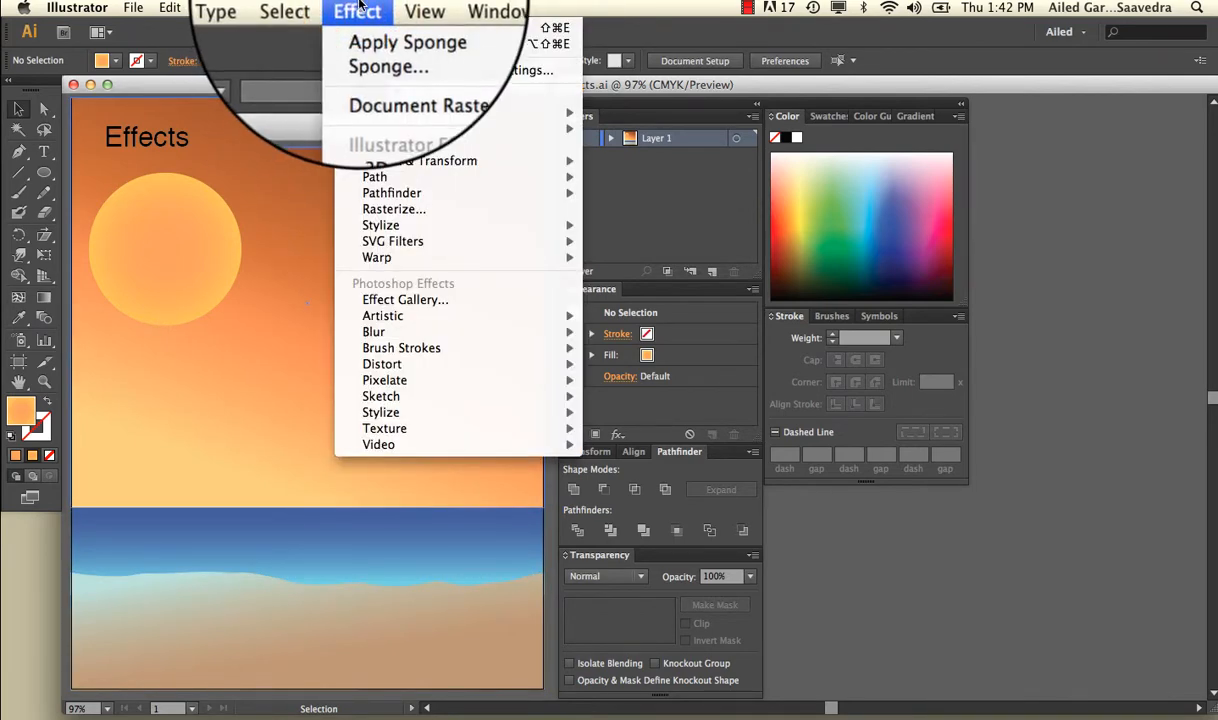
mouse_move(379, 244)
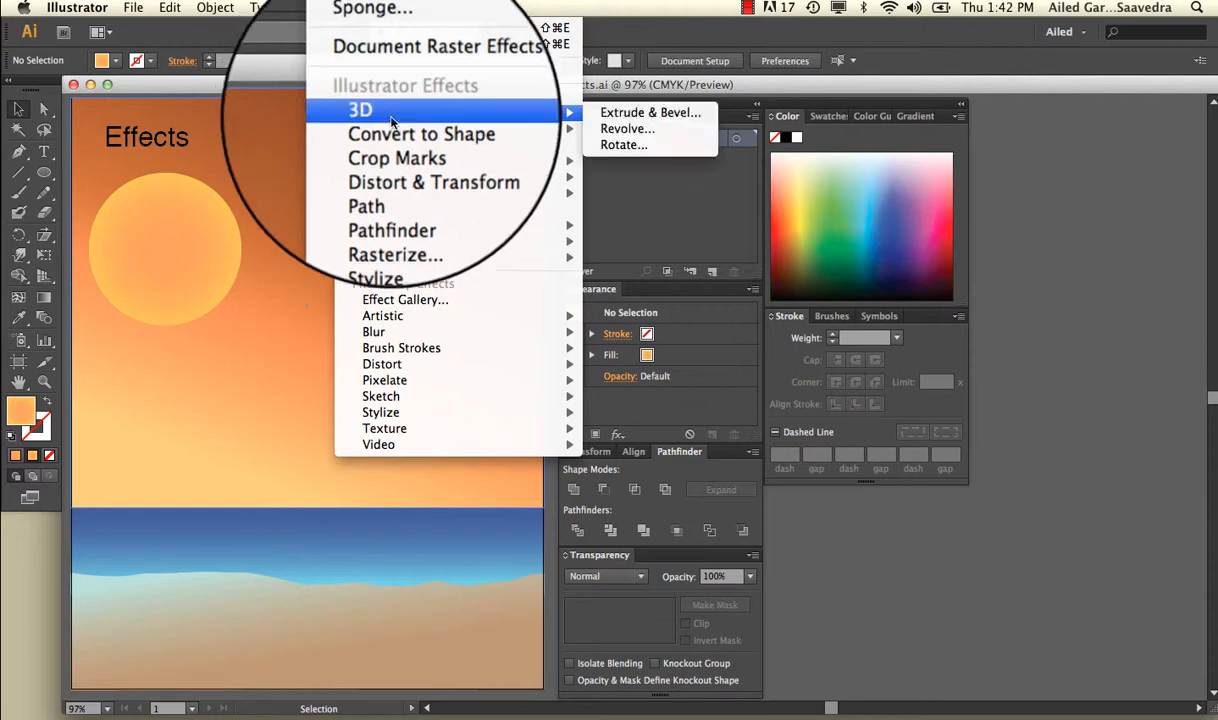
mouse_move(400, 162)
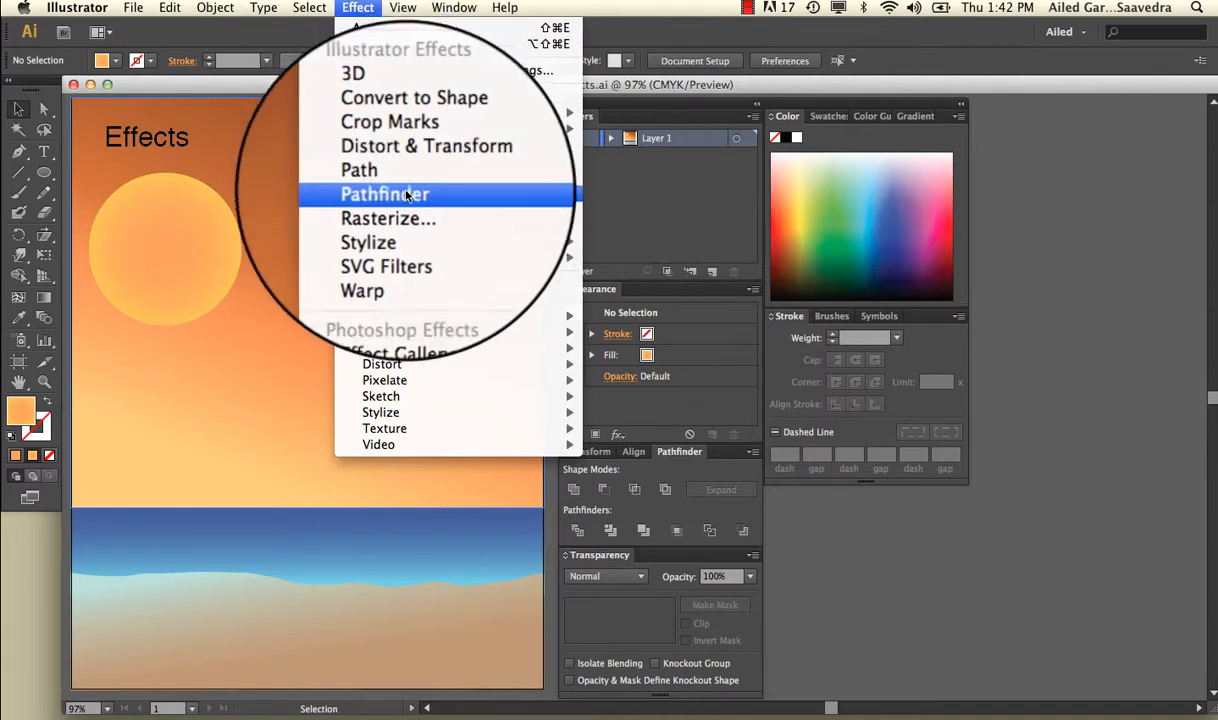
mouse_move(432, 318)
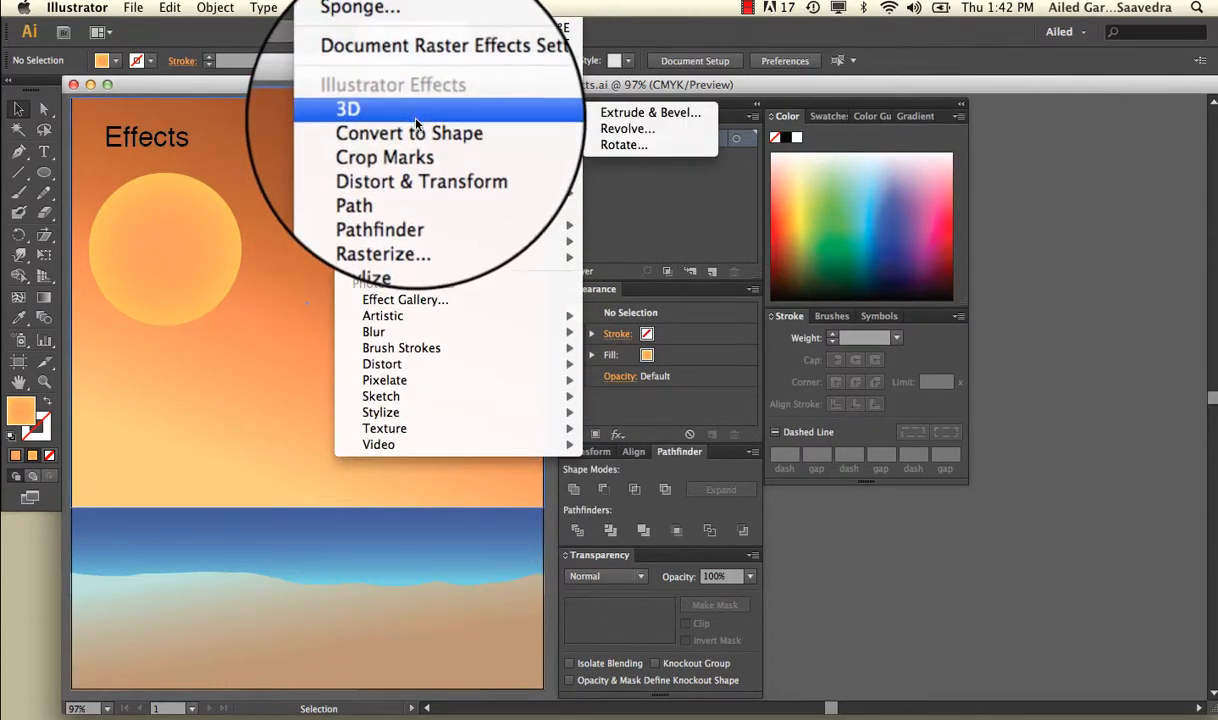
mouse_move(416, 135)
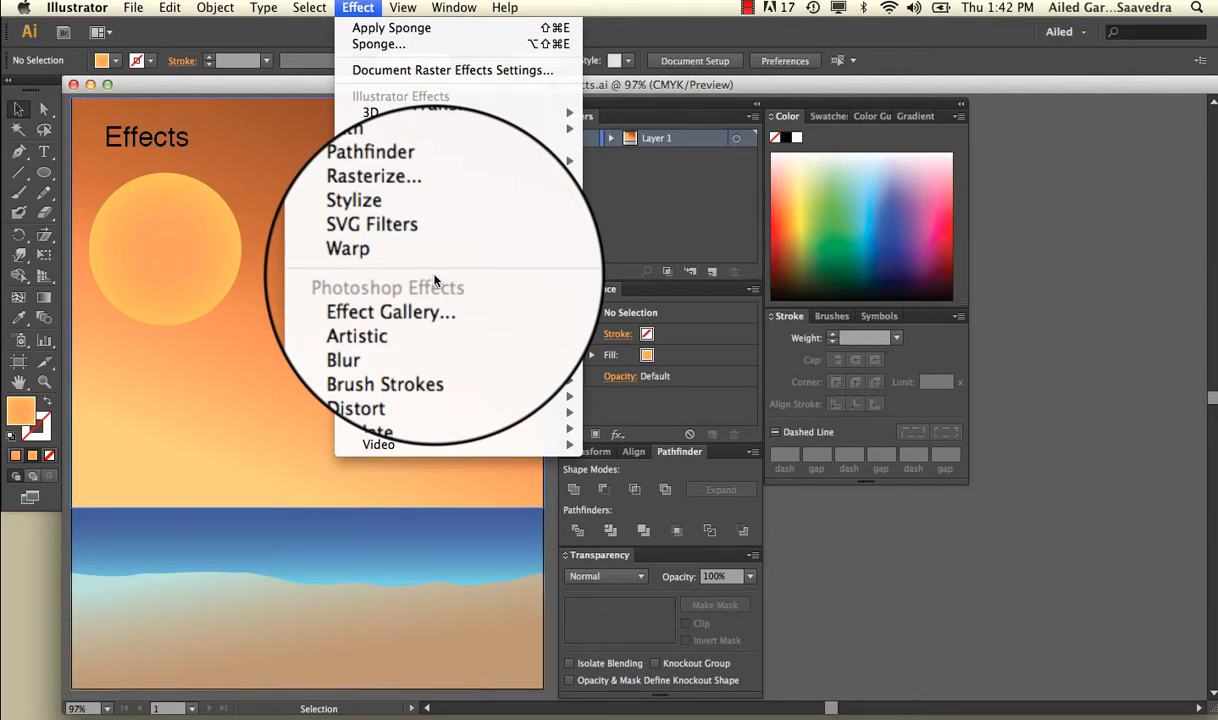
click(364, 4)
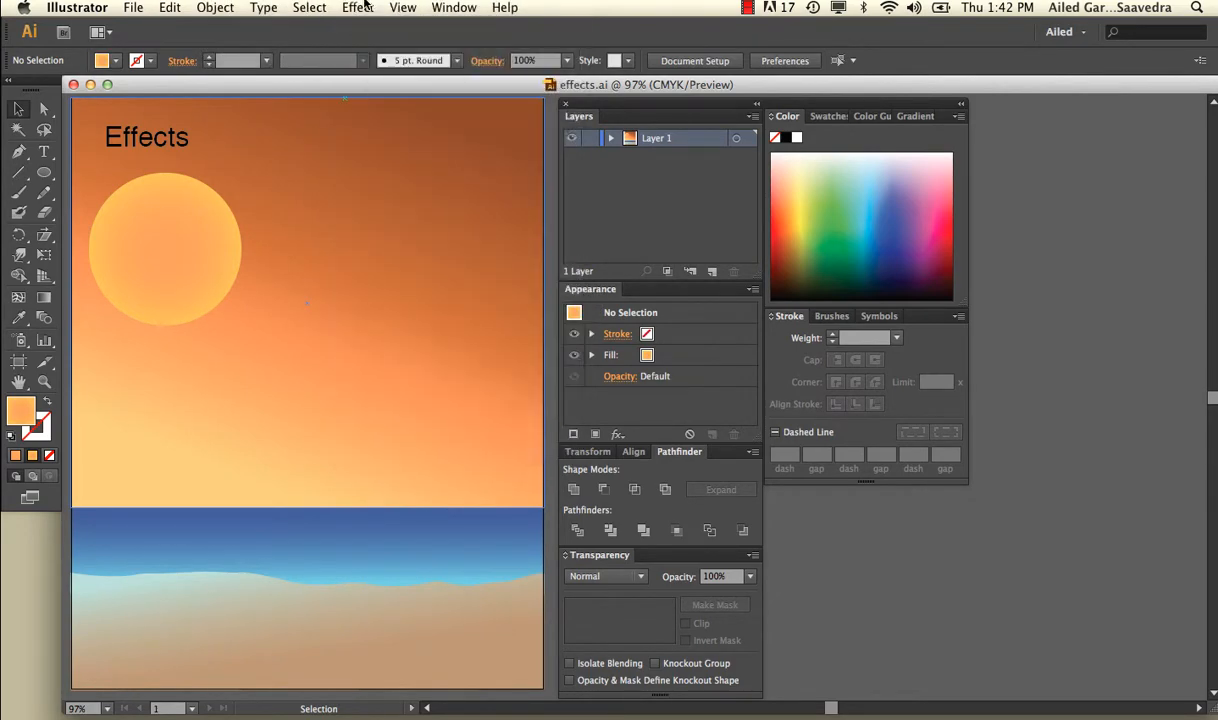
click(452, 7)
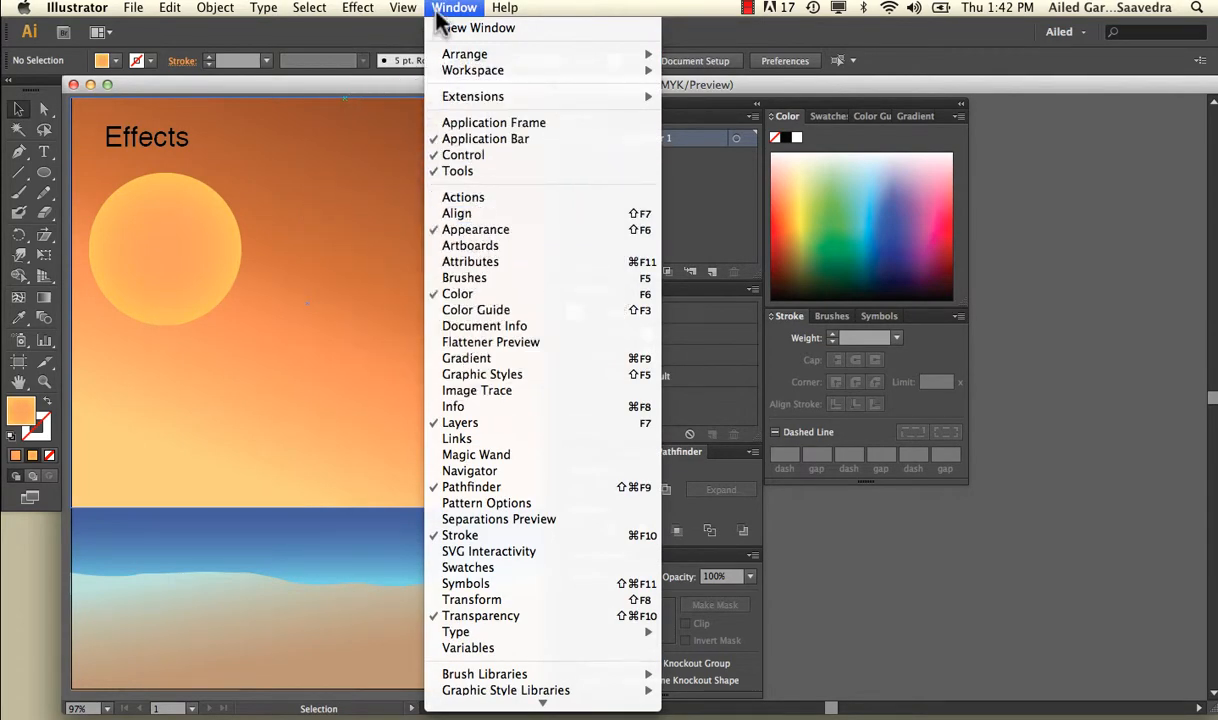
click(441, 10)
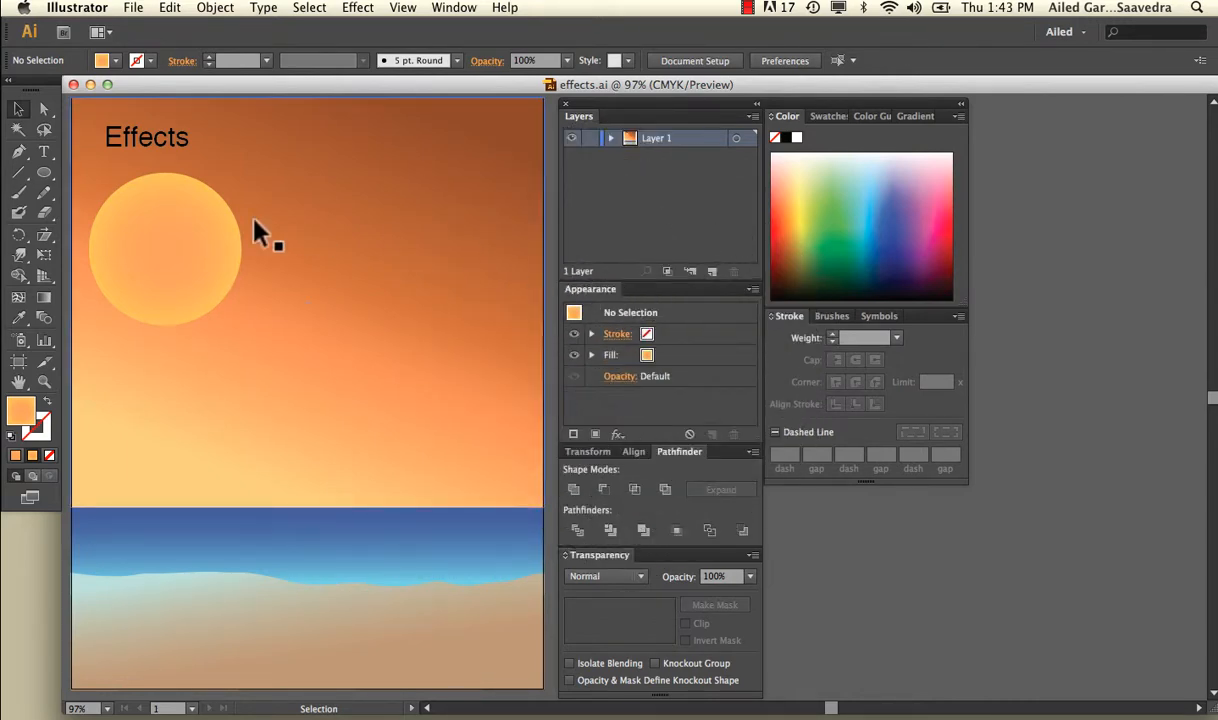
Step: Start a Roughen effect on the sun circle with preview enabled and a relative size of 8%
click(205, 230)
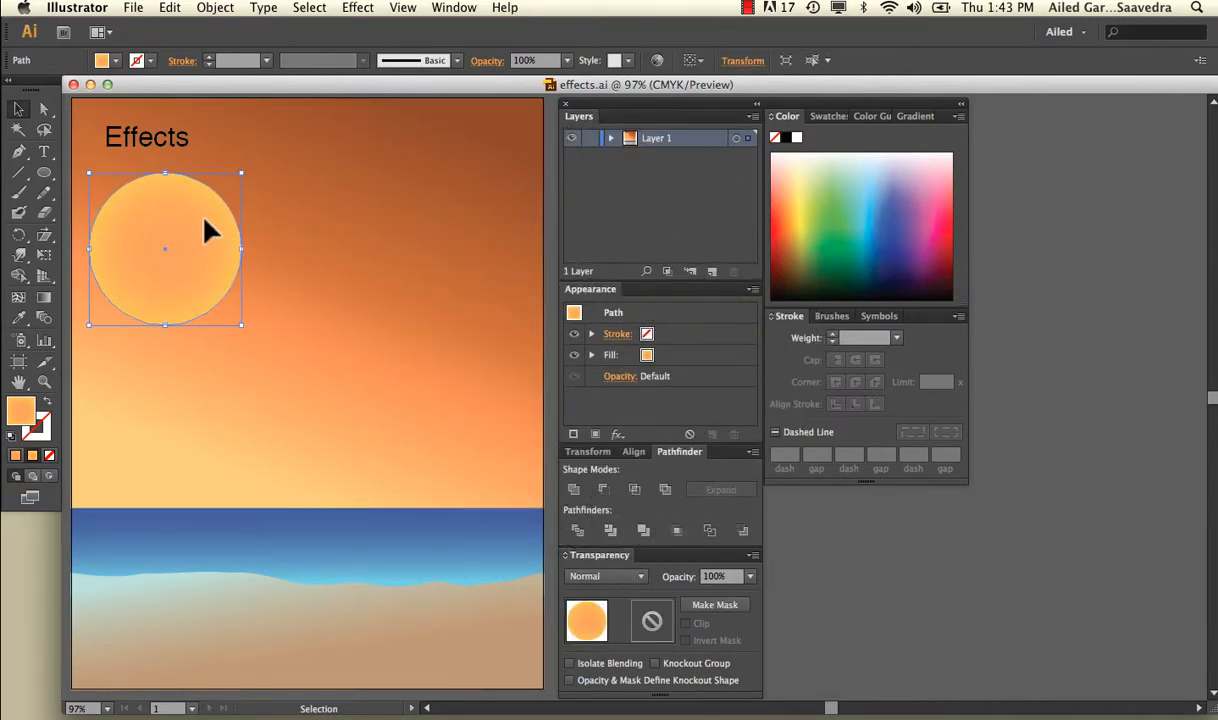
click(352, 8)
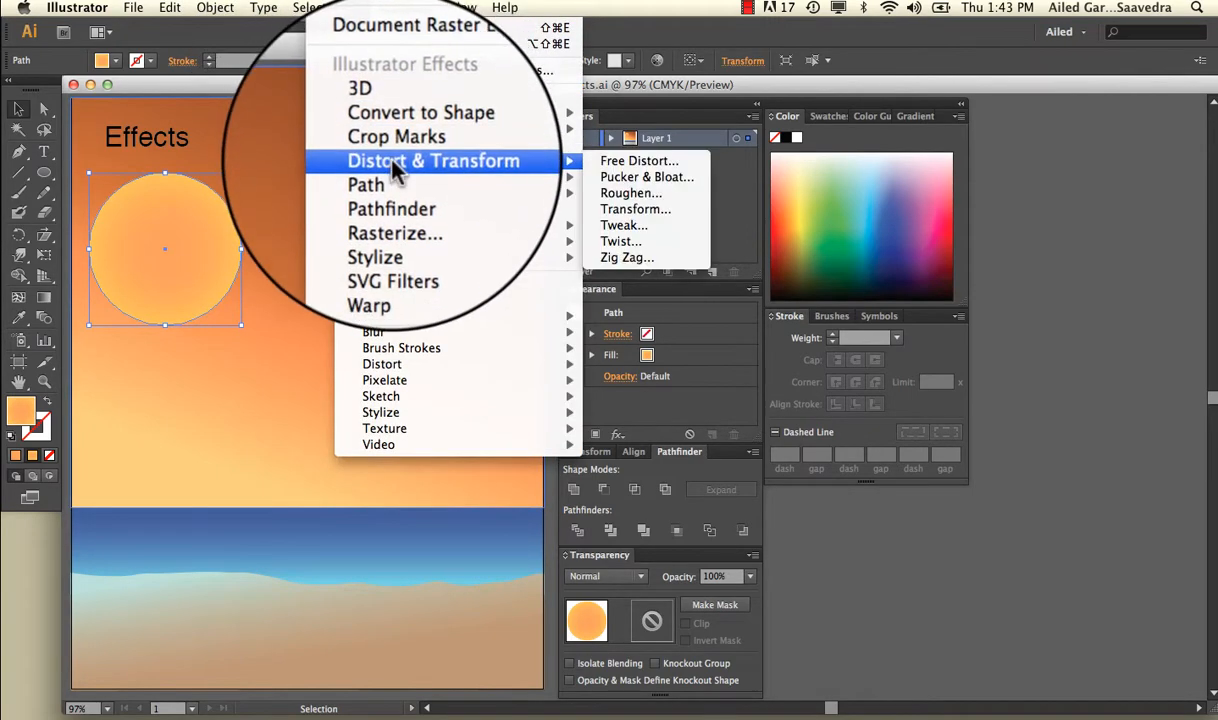
click(624, 196)
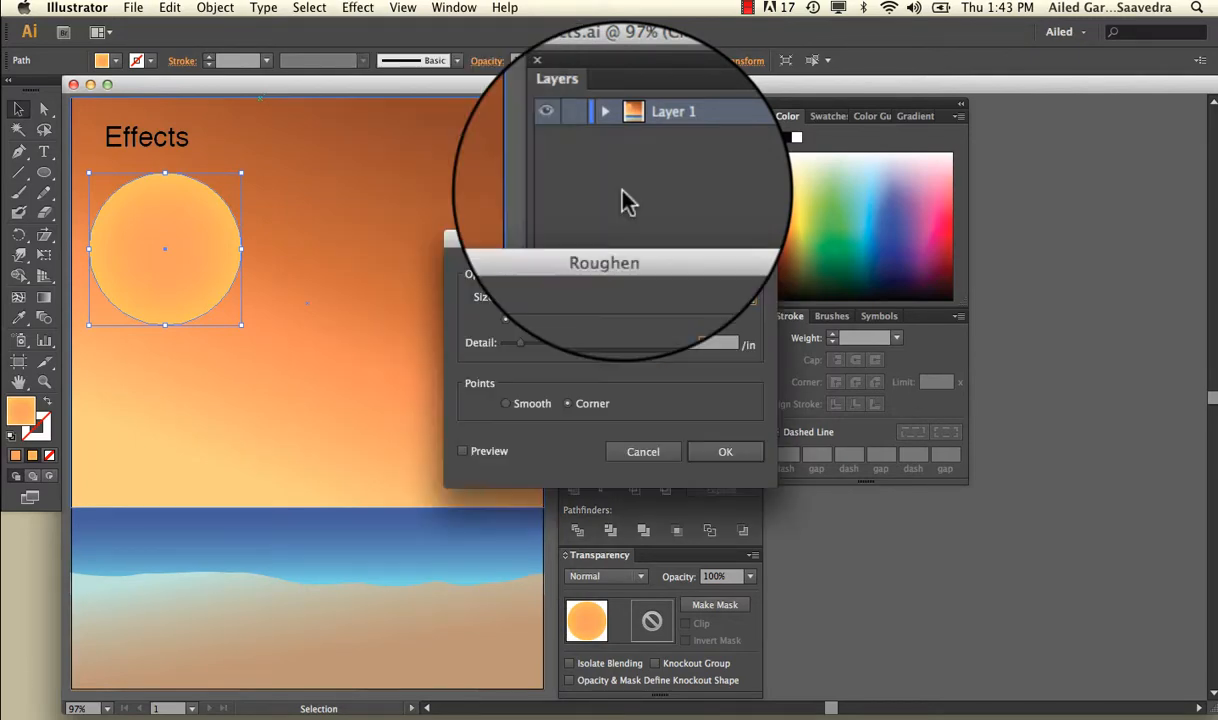
click(462, 454)
drag(511, 296, 516, 297)
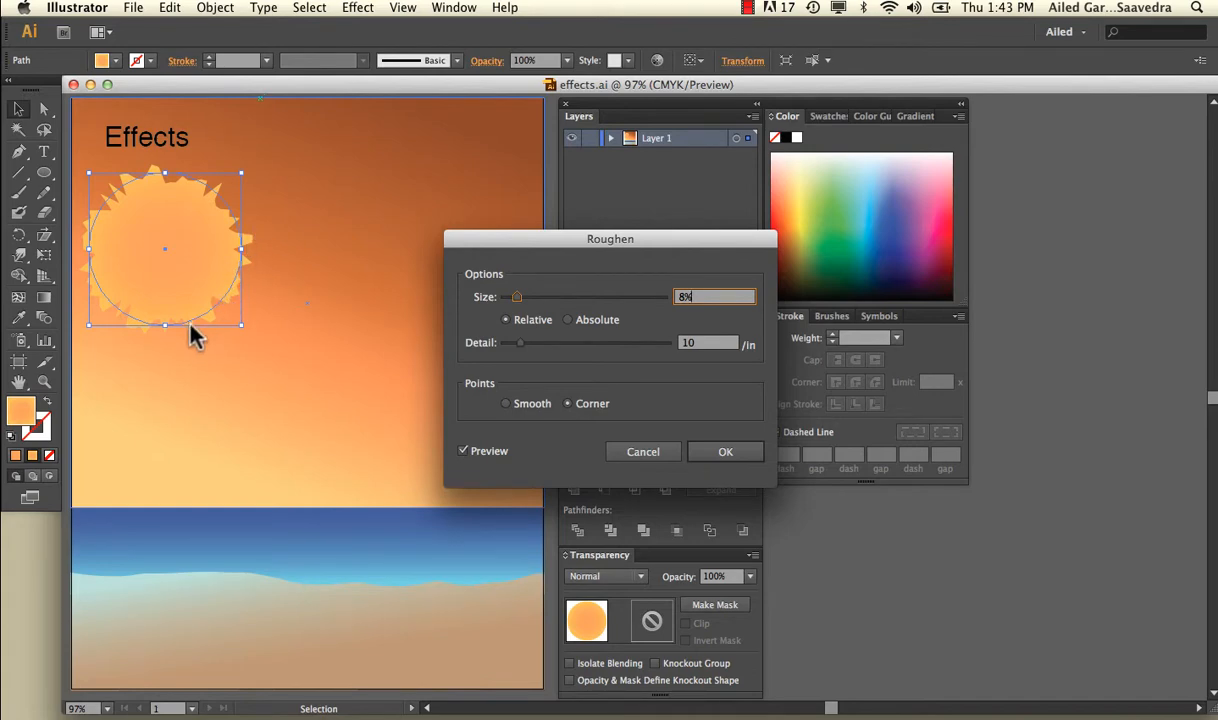
Step: Set the Roughen detail to 20 per inch and compare smooth points with corner points on the sun
drag(520, 343, 537, 348)
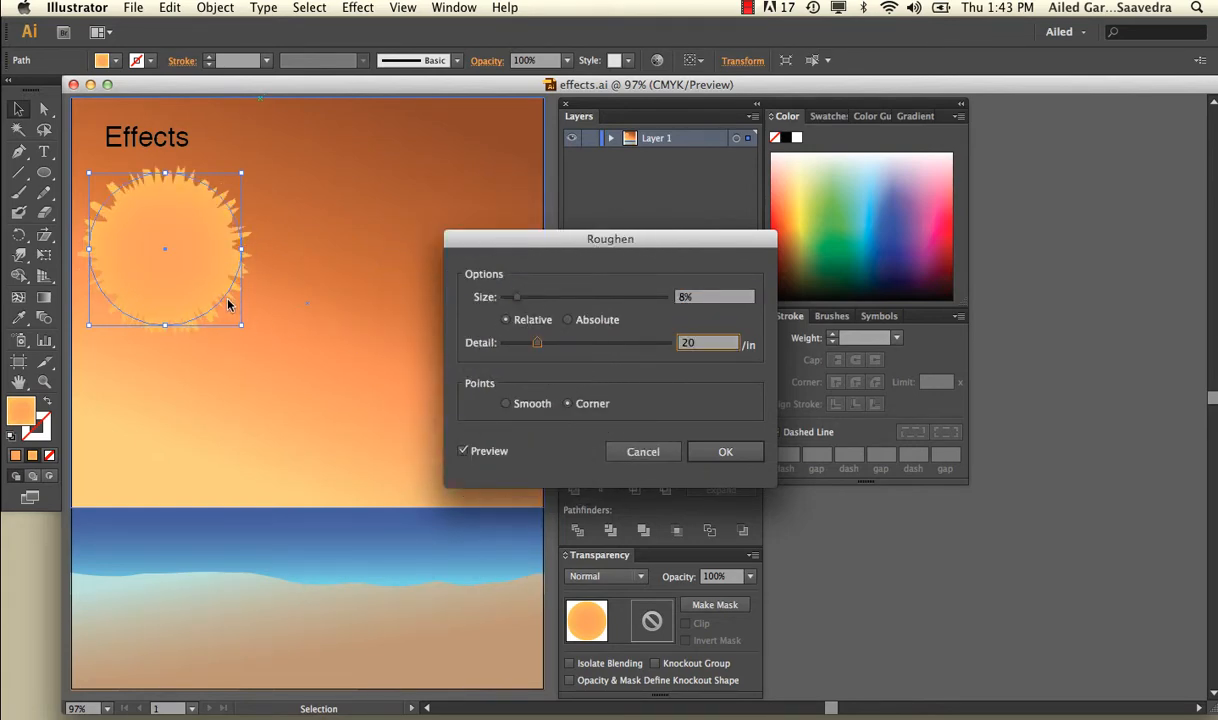
click(506, 404)
click(567, 404)
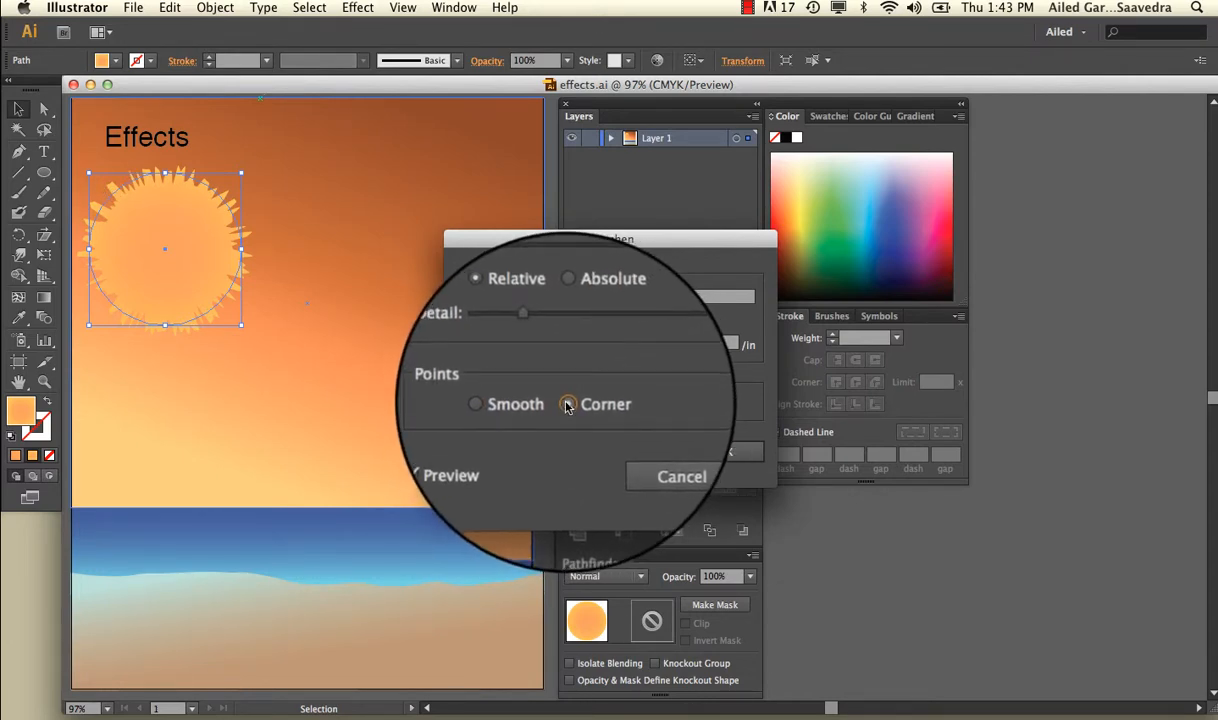
Step: Apply the Roughen effect to the sun with 13 per inch detail, 10% relative size and corner points
click(528, 344)
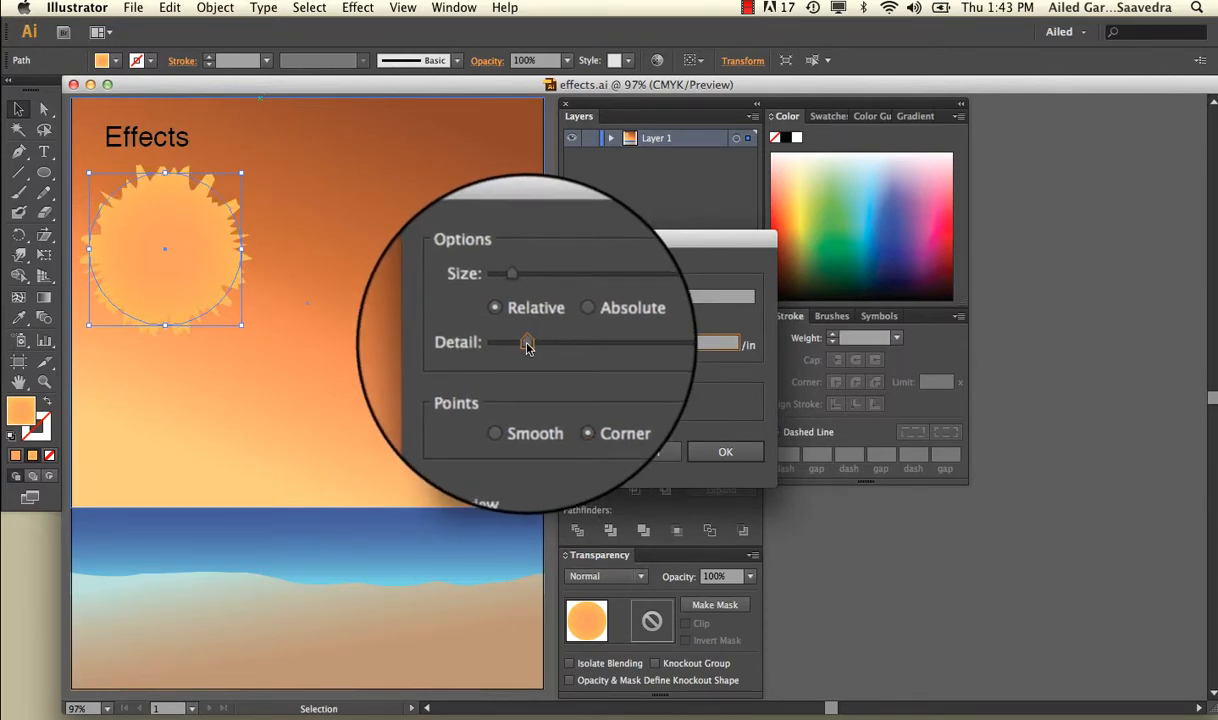
mouse_move(525, 299)
mouse_down()
mouse_move(506, 299)
mouse_move(520, 299)
mouse_up()
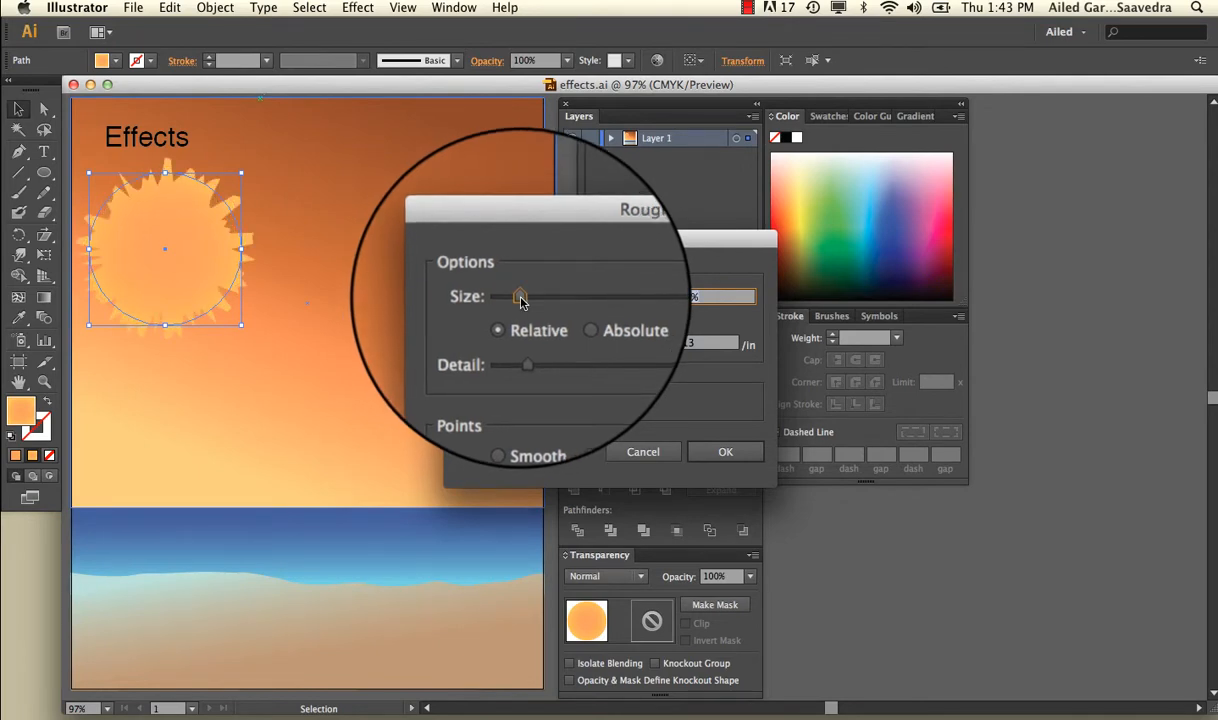
click(712, 452)
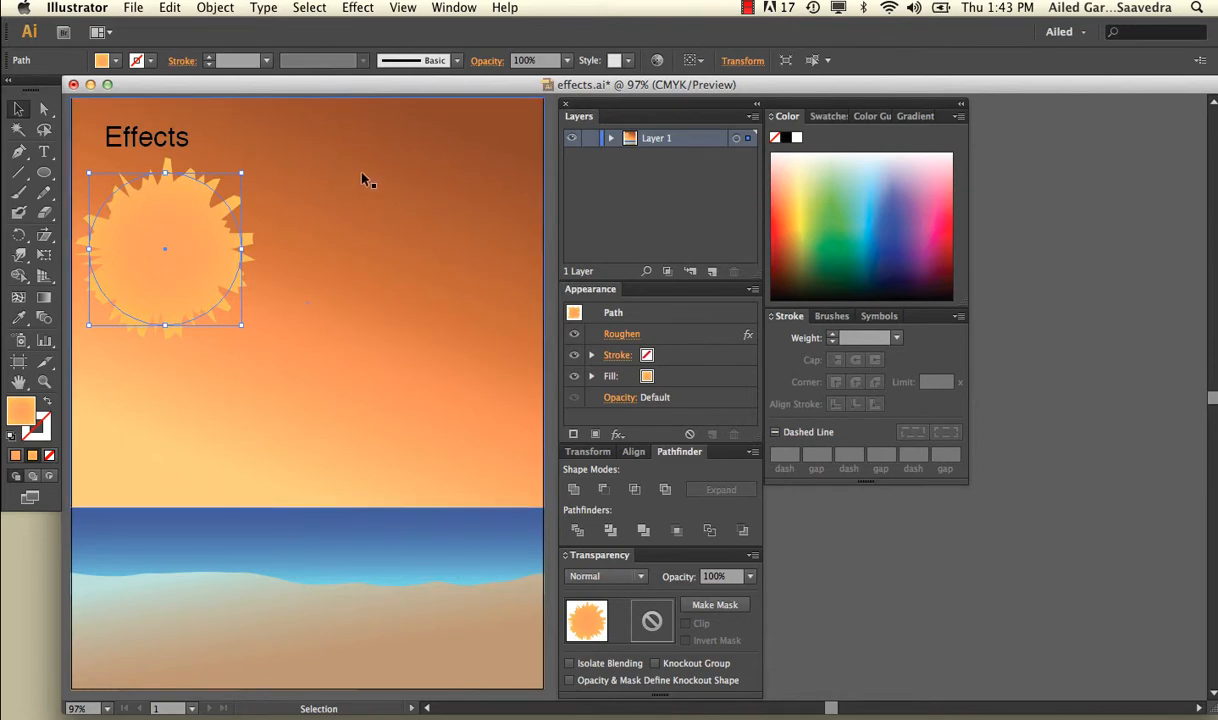
click(313, 204)
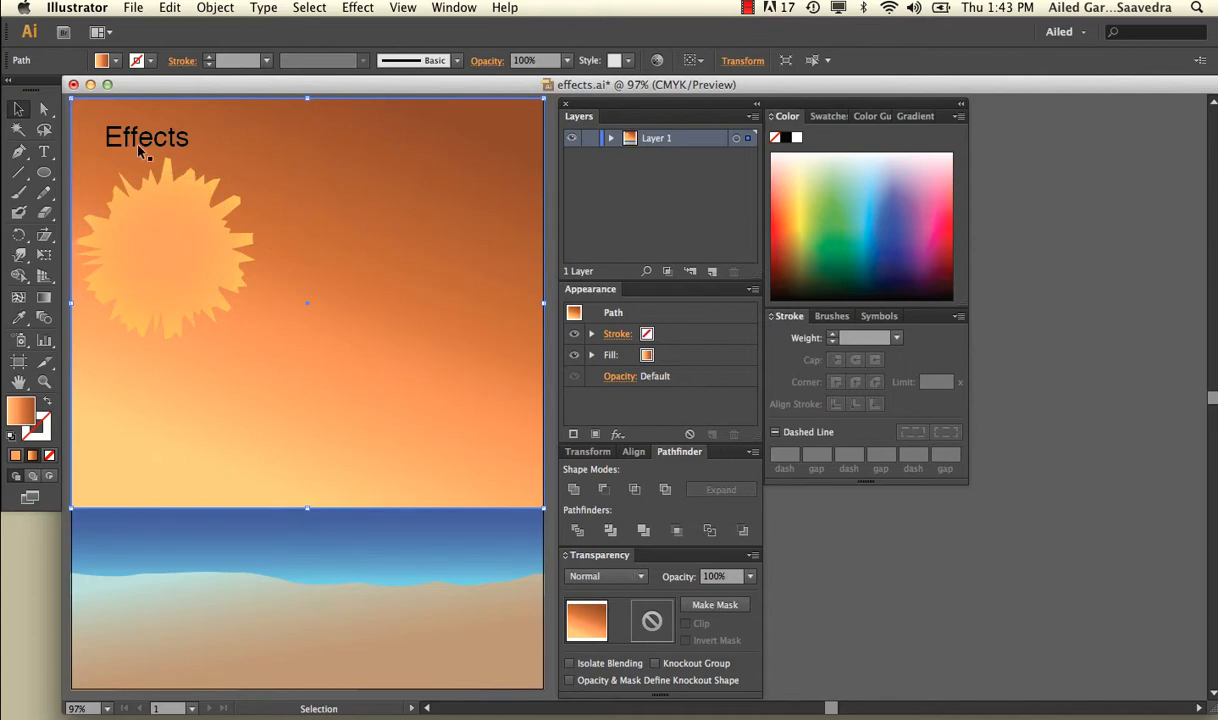
Step: Add a previewed Outer Glow effect to the roughened sun with 87% opacity and a 0.3 in blur
click(213, 273)
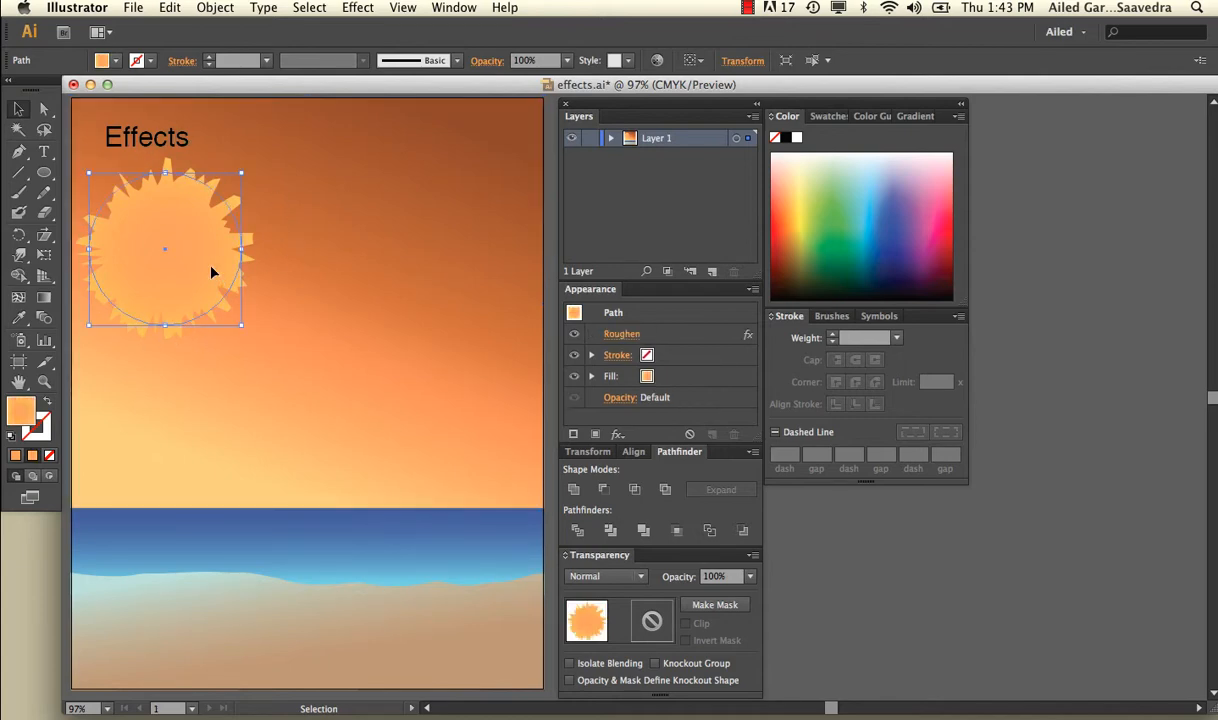
click(357, 7)
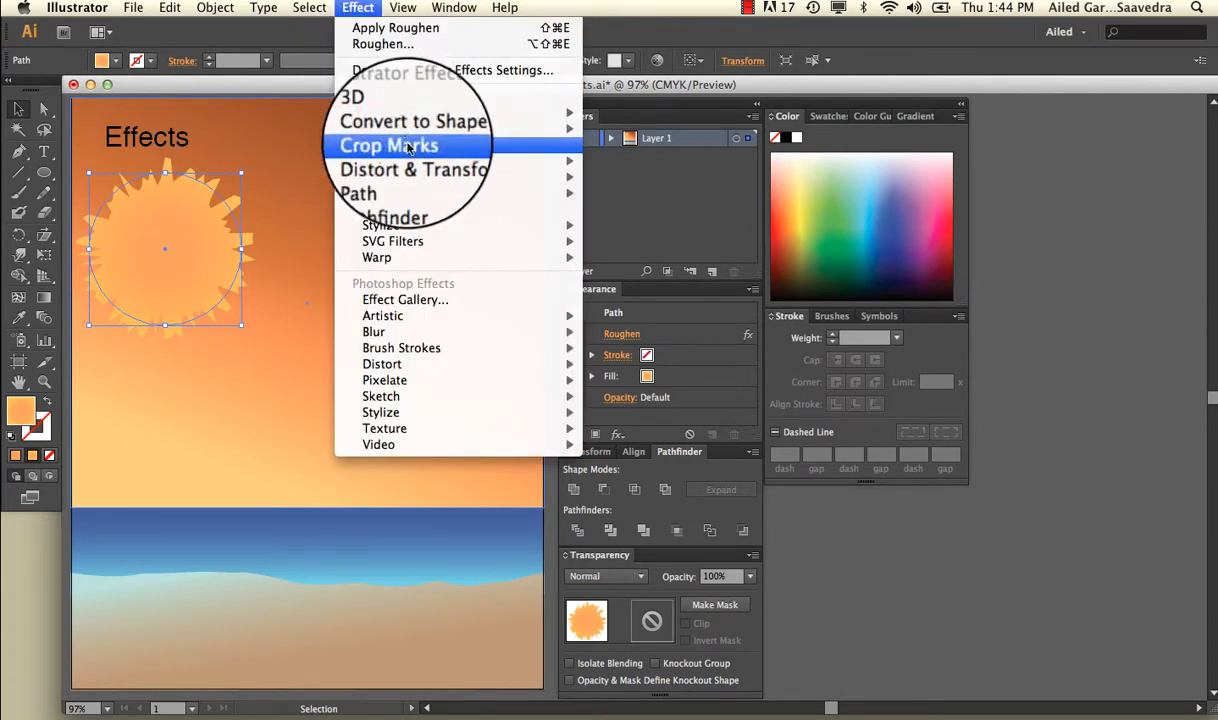
mouse_move(430, 231)
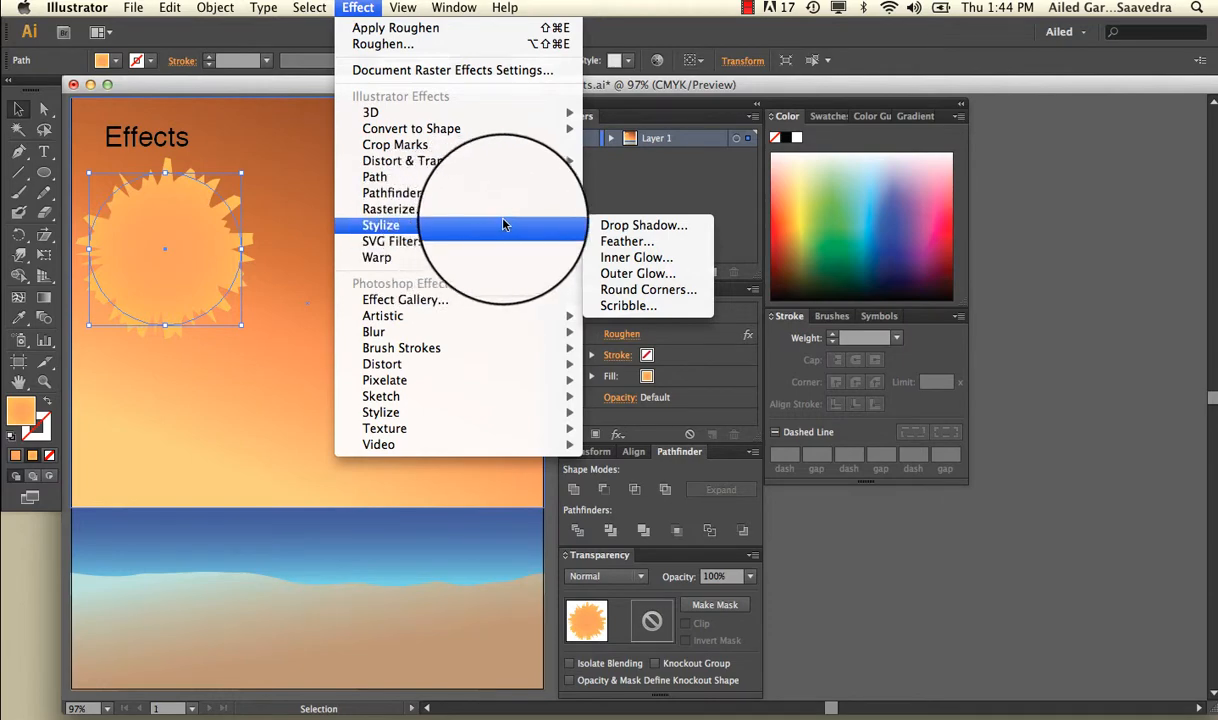
click(639, 270)
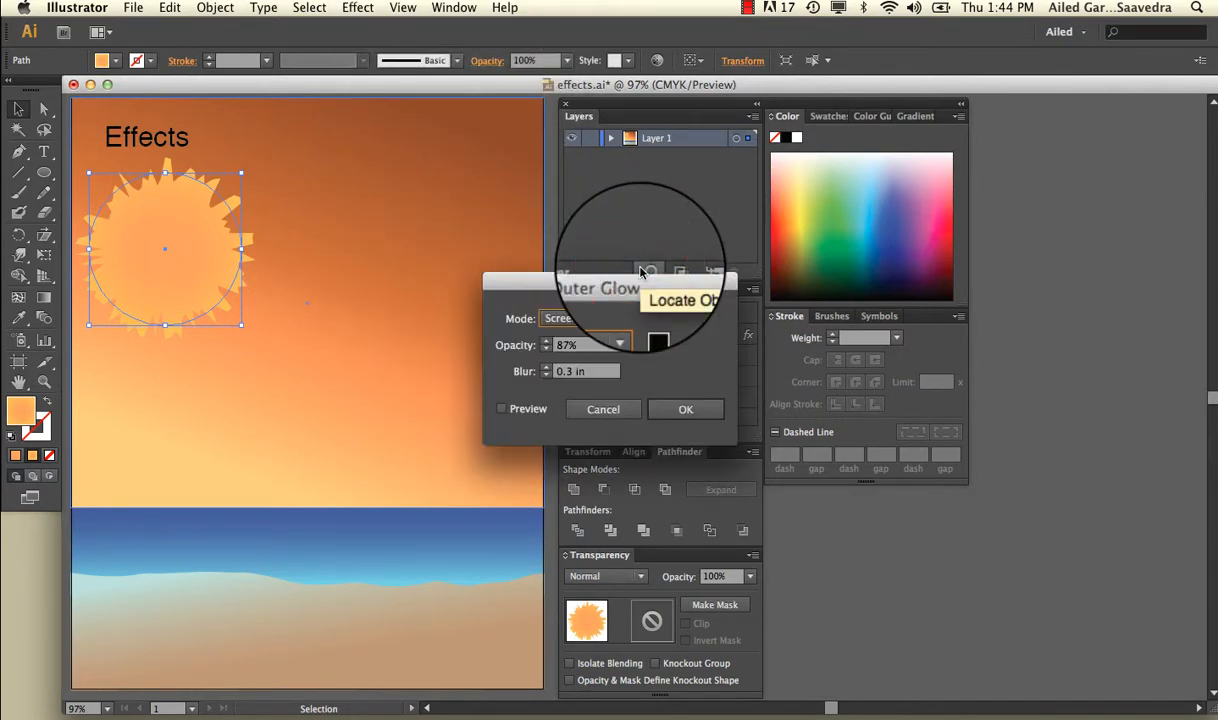
click(516, 411)
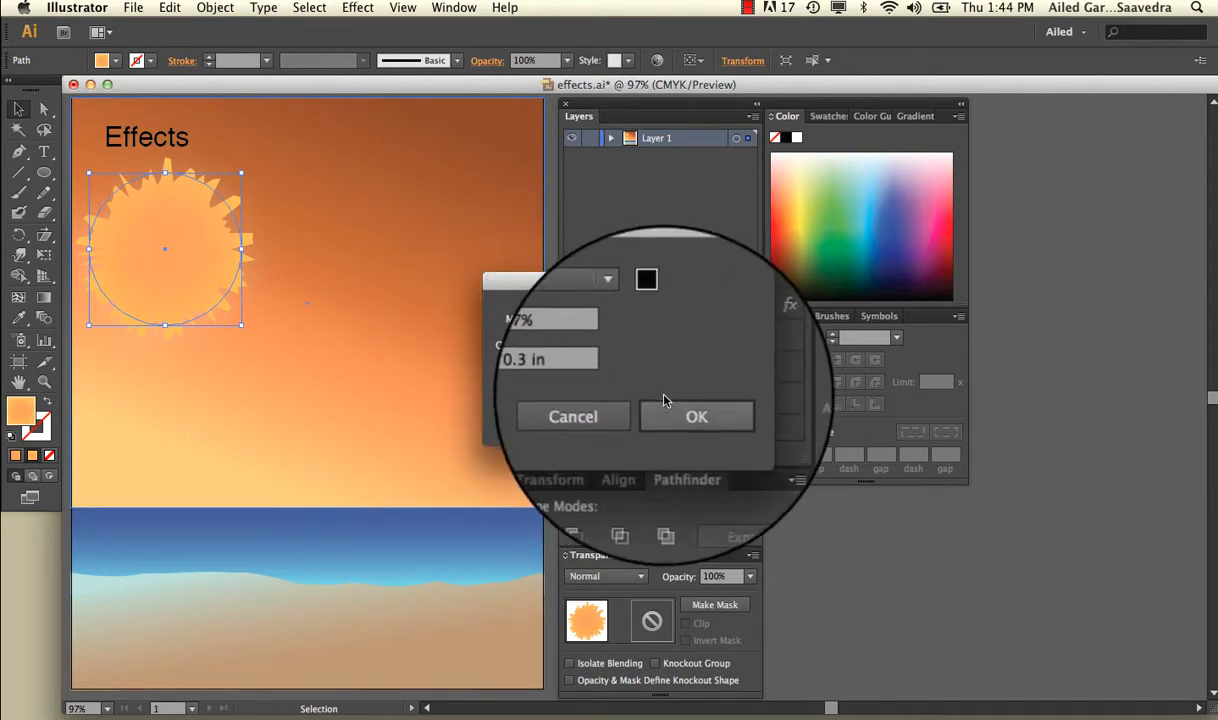
click(666, 400)
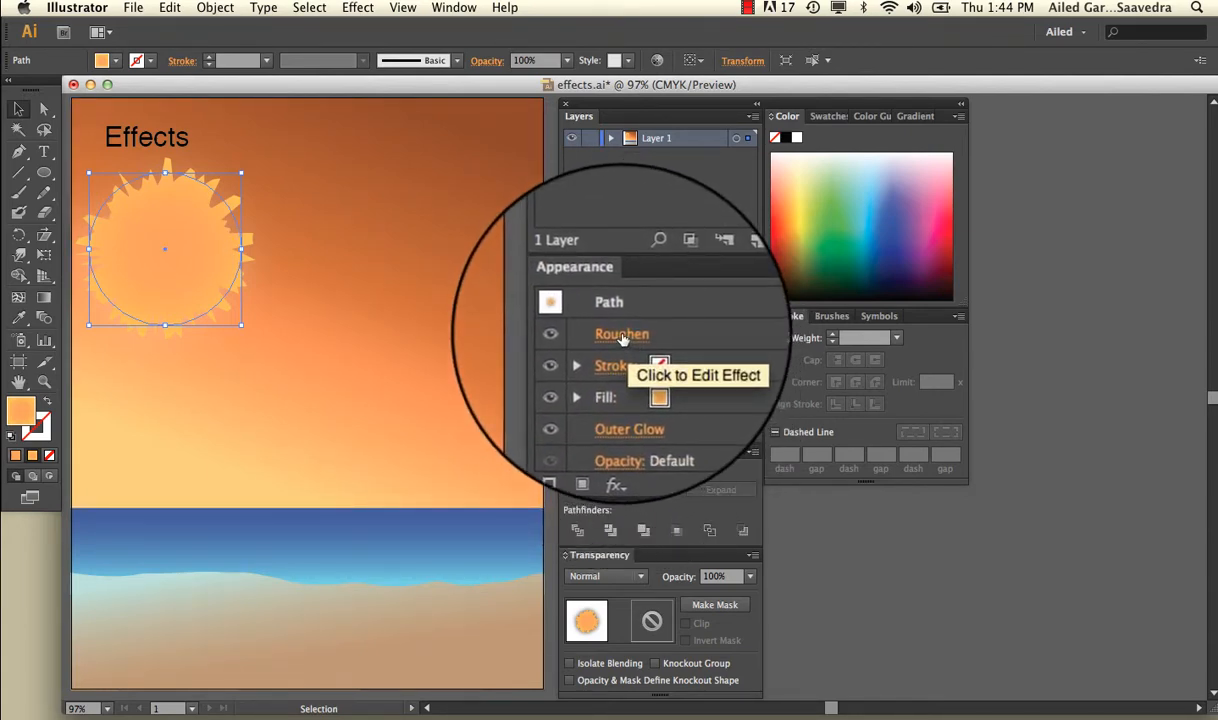
Step: Edit the sun's existing Roughen effect with preview enabled, raising its detail to 59 per inch
click(622, 339)
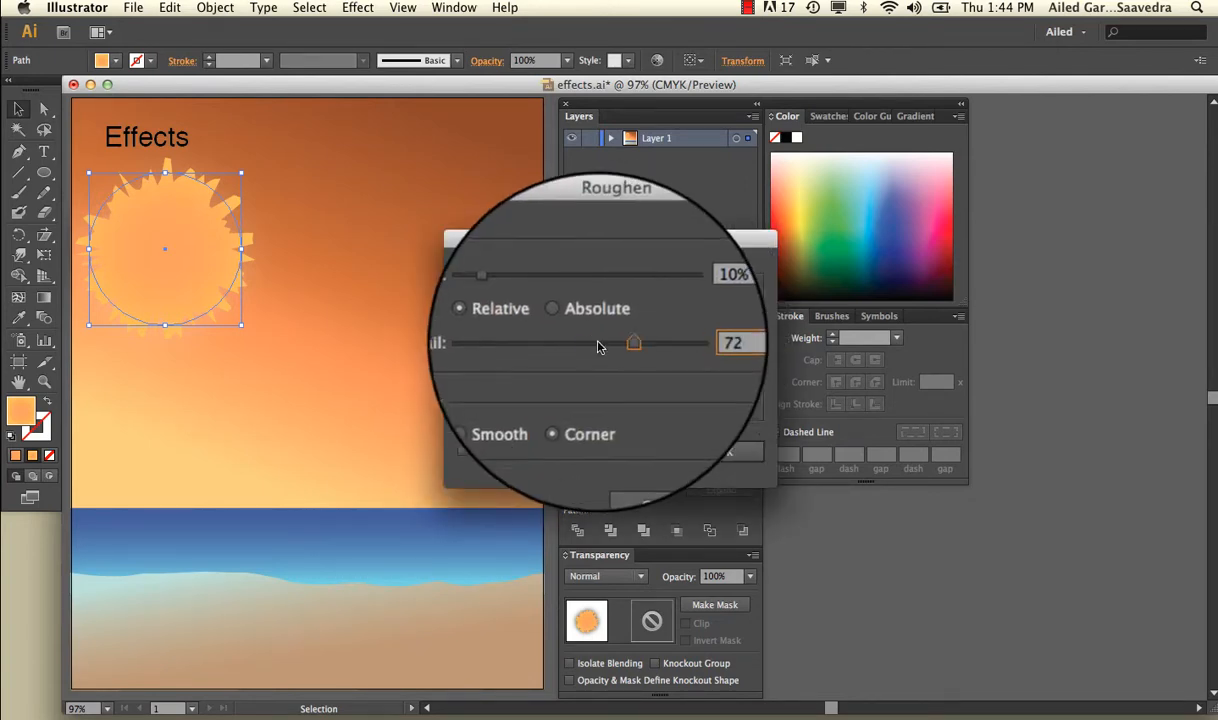
click(462, 488)
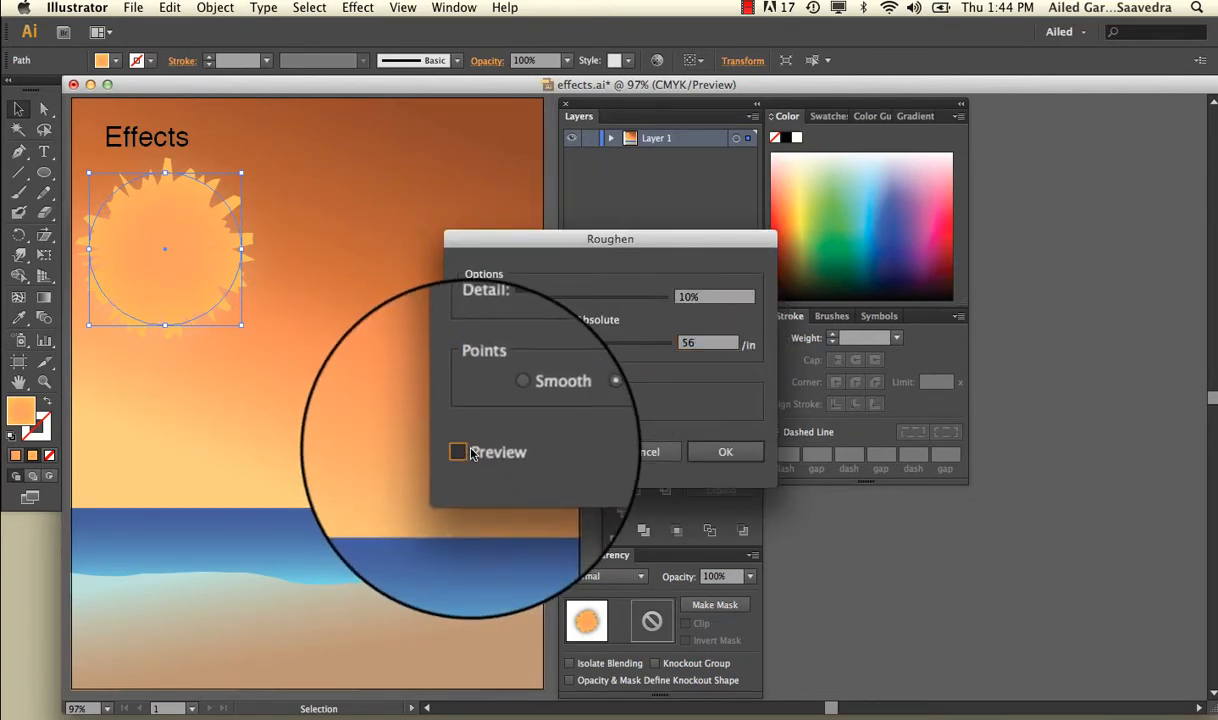
mouse_move(598, 343)
mouse_down()
mouse_move(645, 348)
mouse_move(575, 345)
mouse_up()
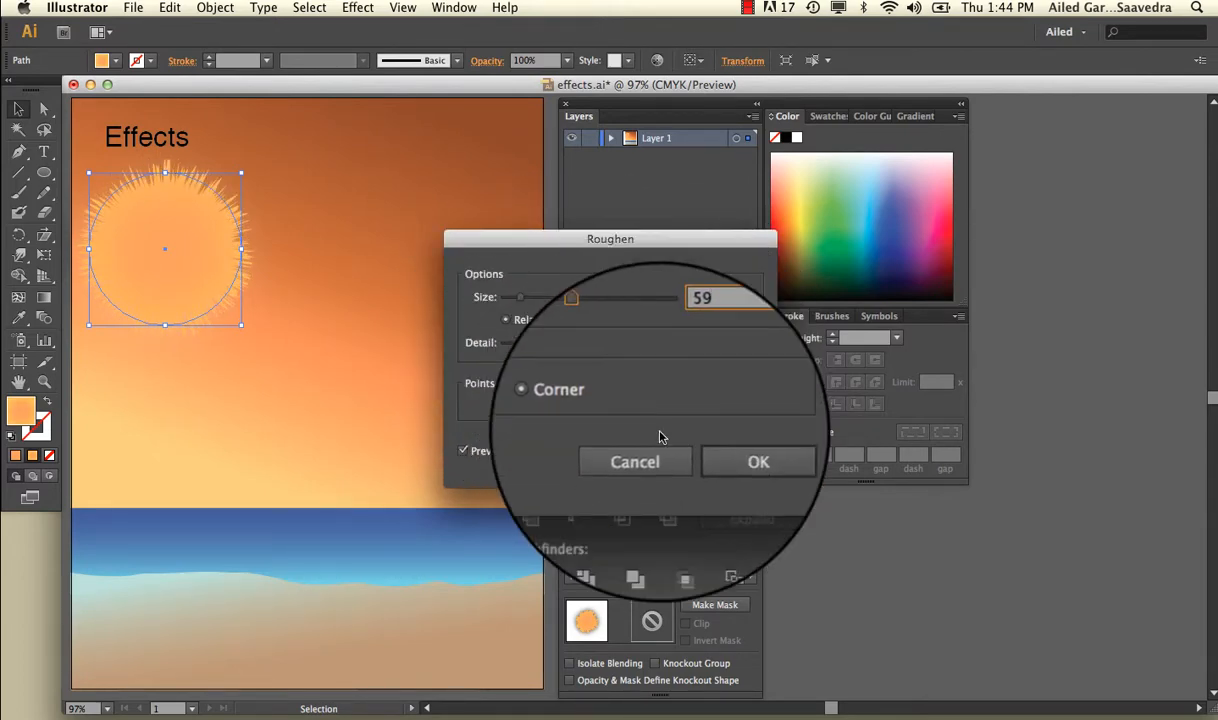
click(710, 454)
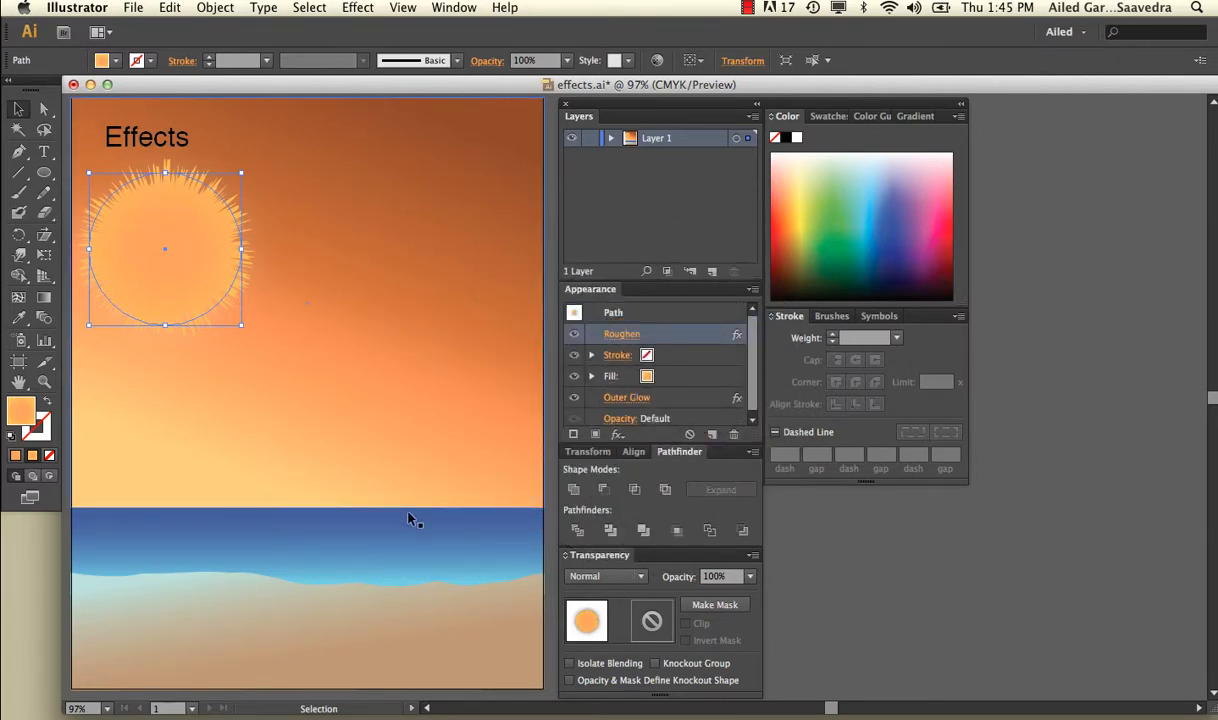
Step: Open the Artistic Film Grain effect for the sand shape and bring its full width into the preview
click(407, 614)
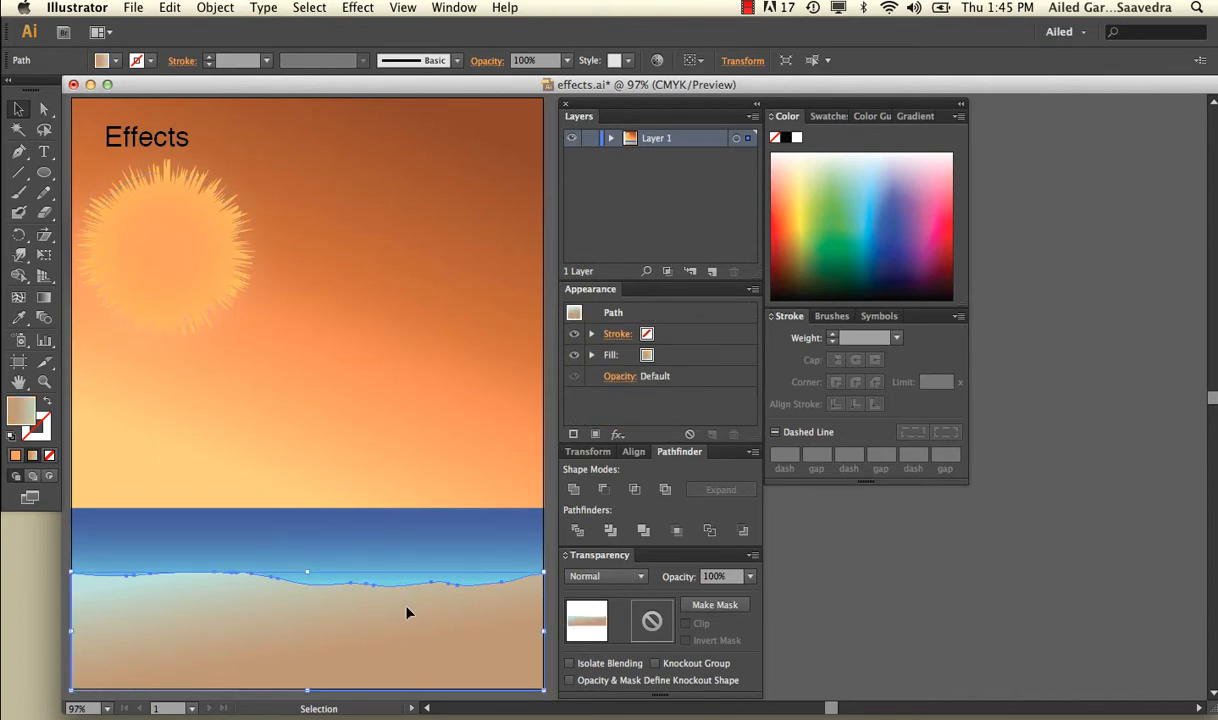
click(369, 7)
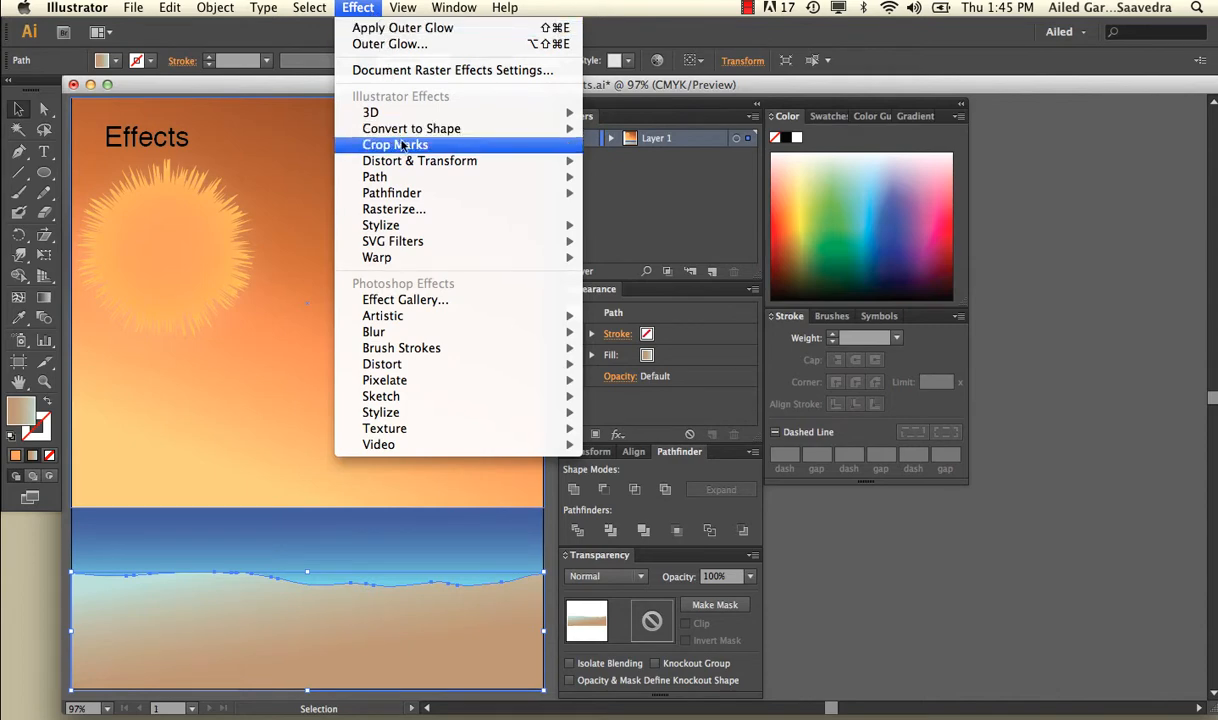
mouse_move(438, 316)
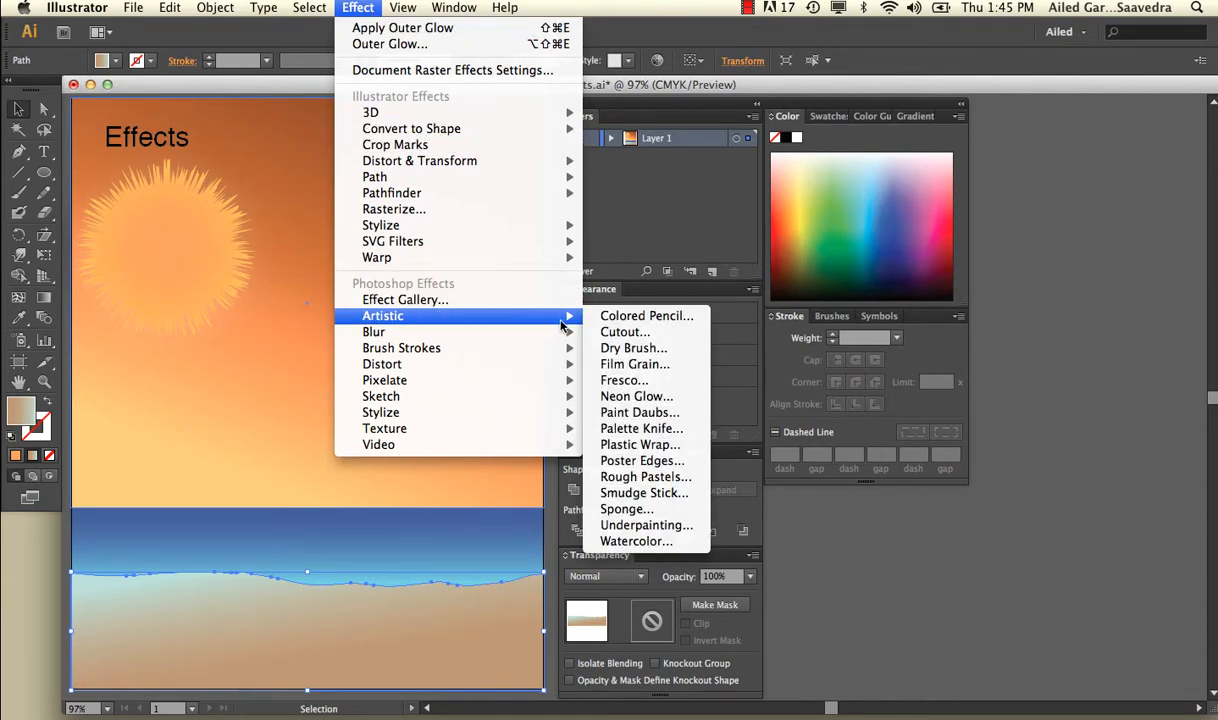
click(628, 364)
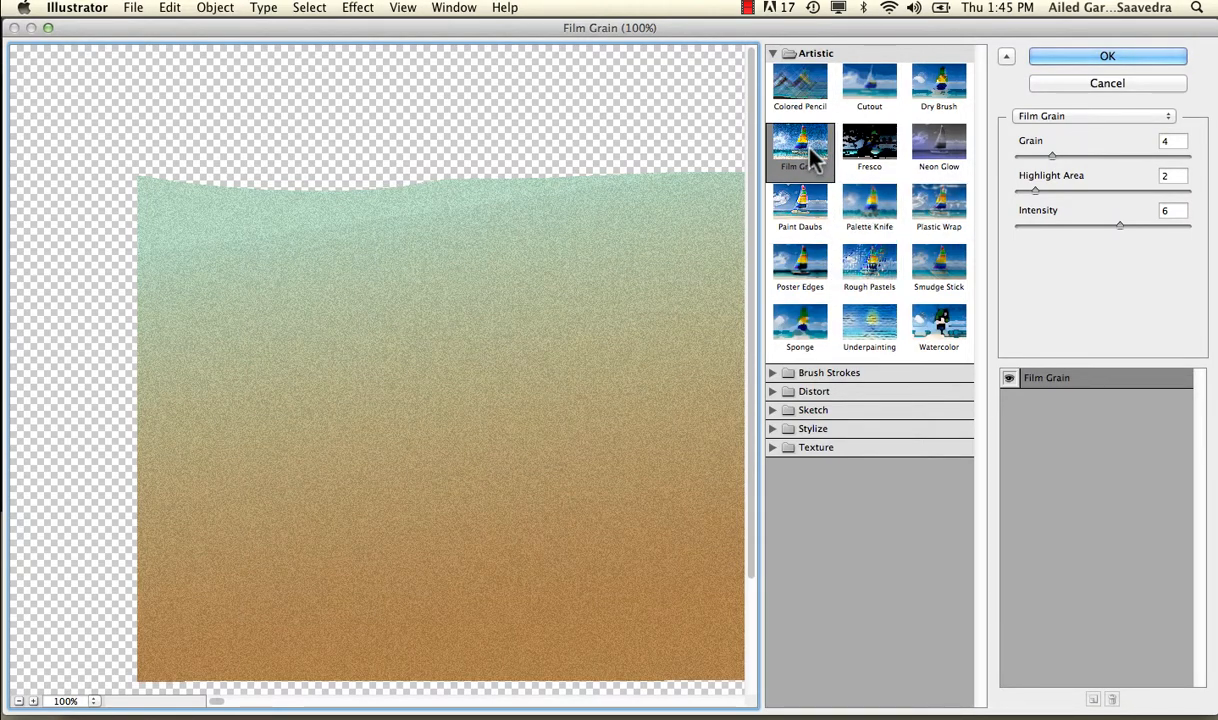
drag(575, 290, 451, 253)
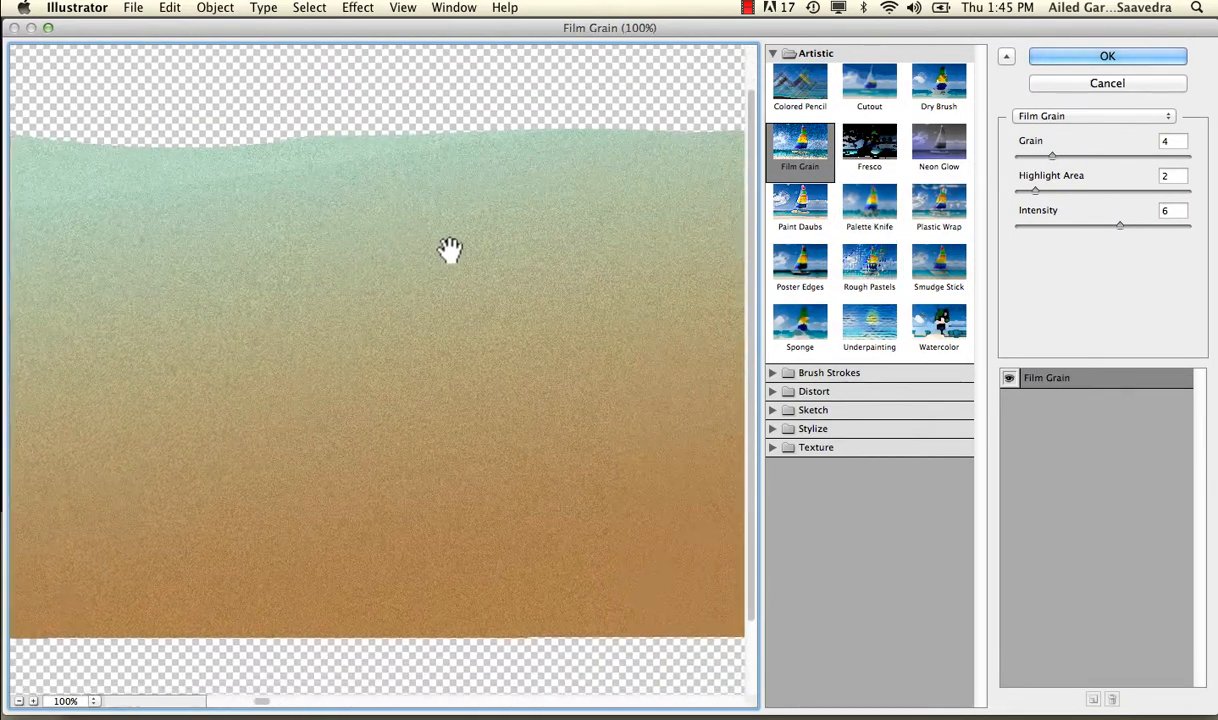
Step: Apply Film Grain to the sand with grain 3, highlight area 2 and intensity 5
click(1051, 158)
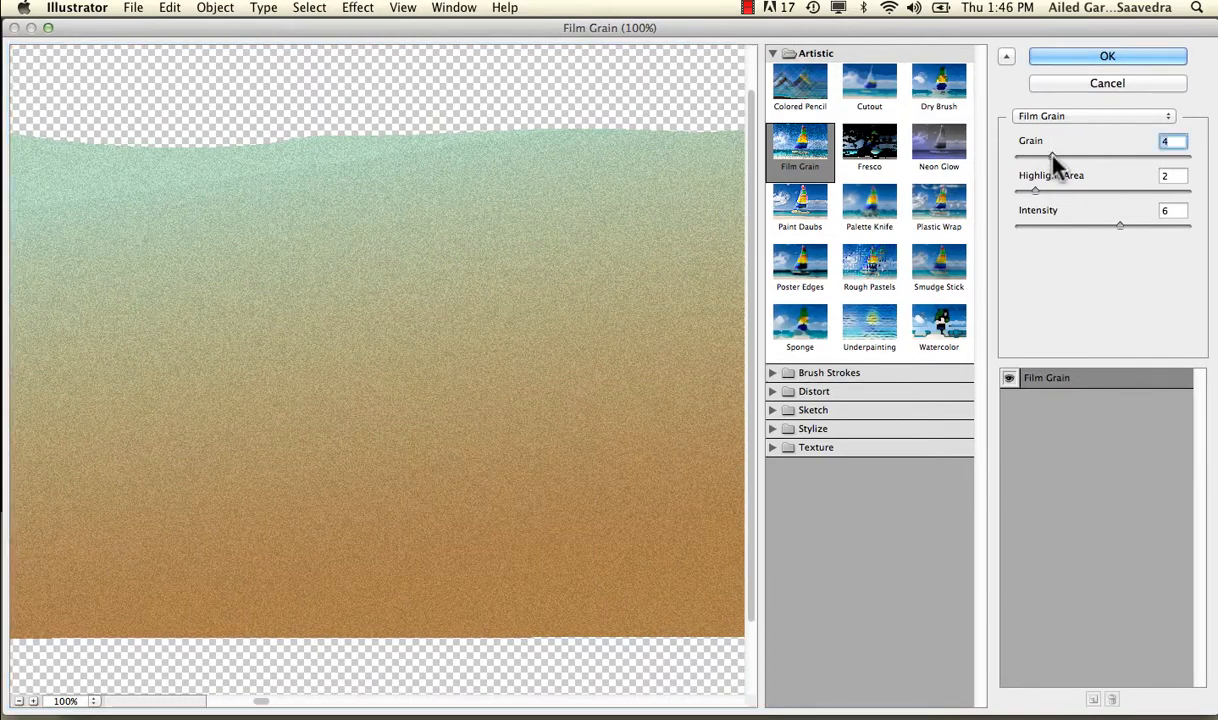
drag(1051, 158, 1052, 192)
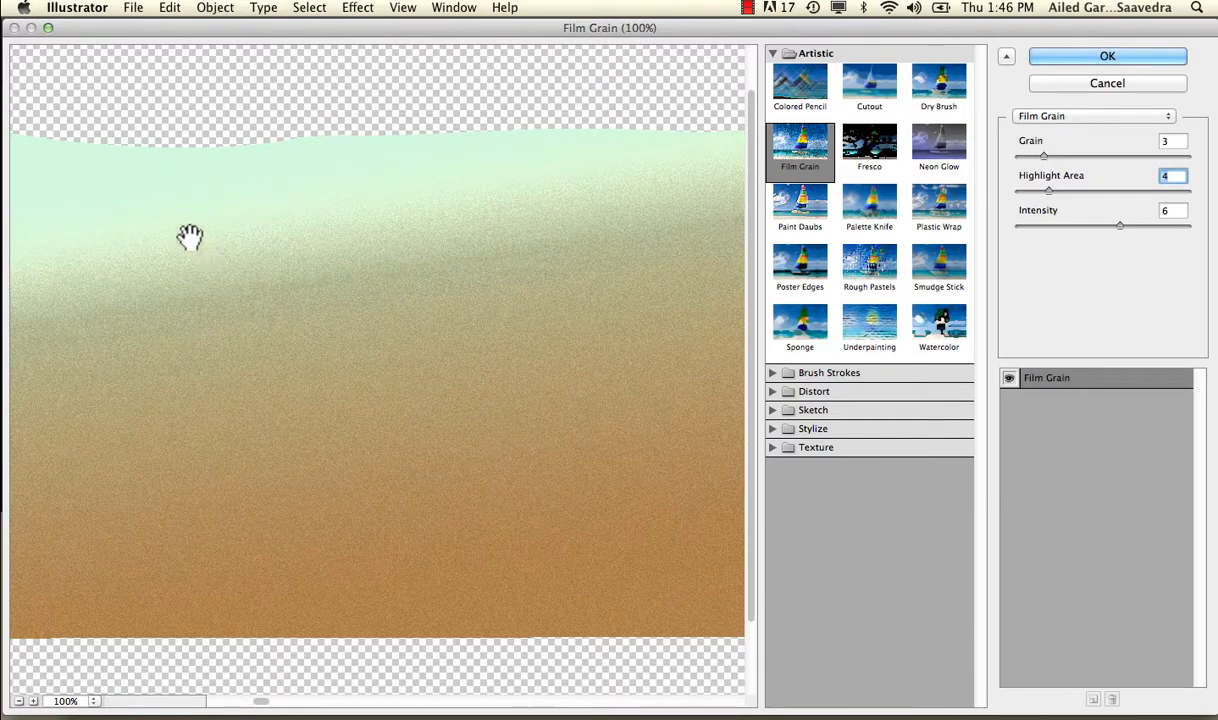
click(1034, 191)
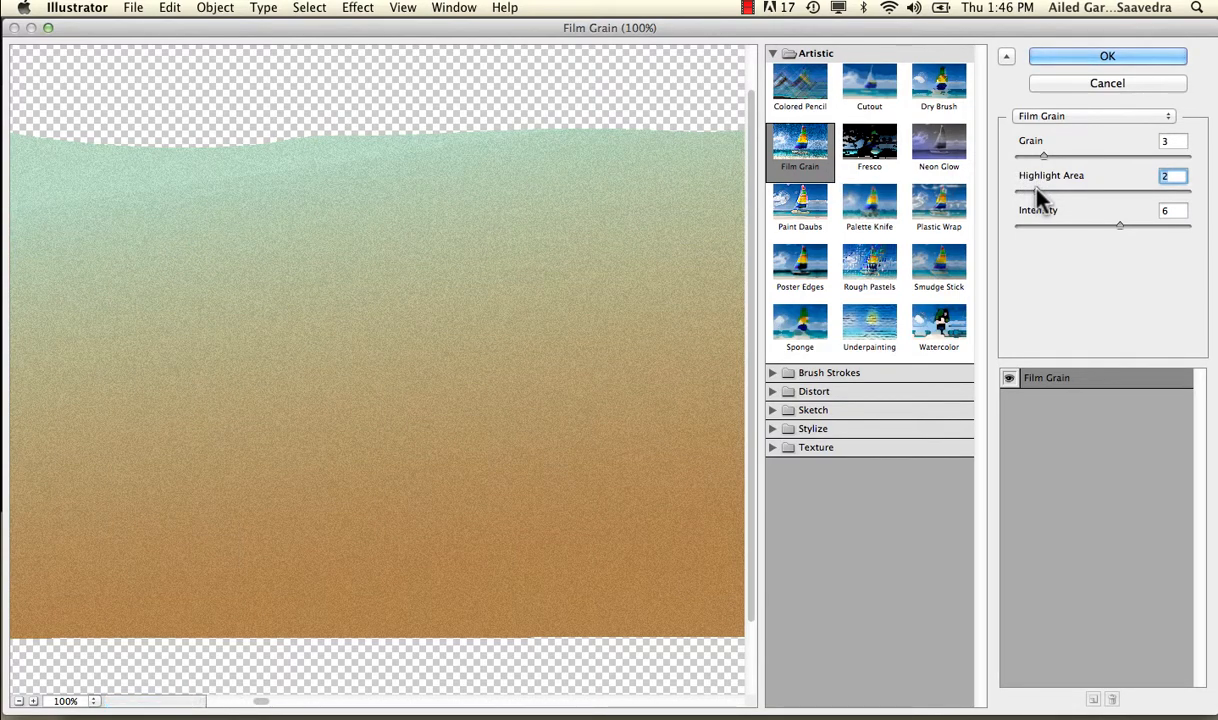
drag(1111, 229, 1175, 236)
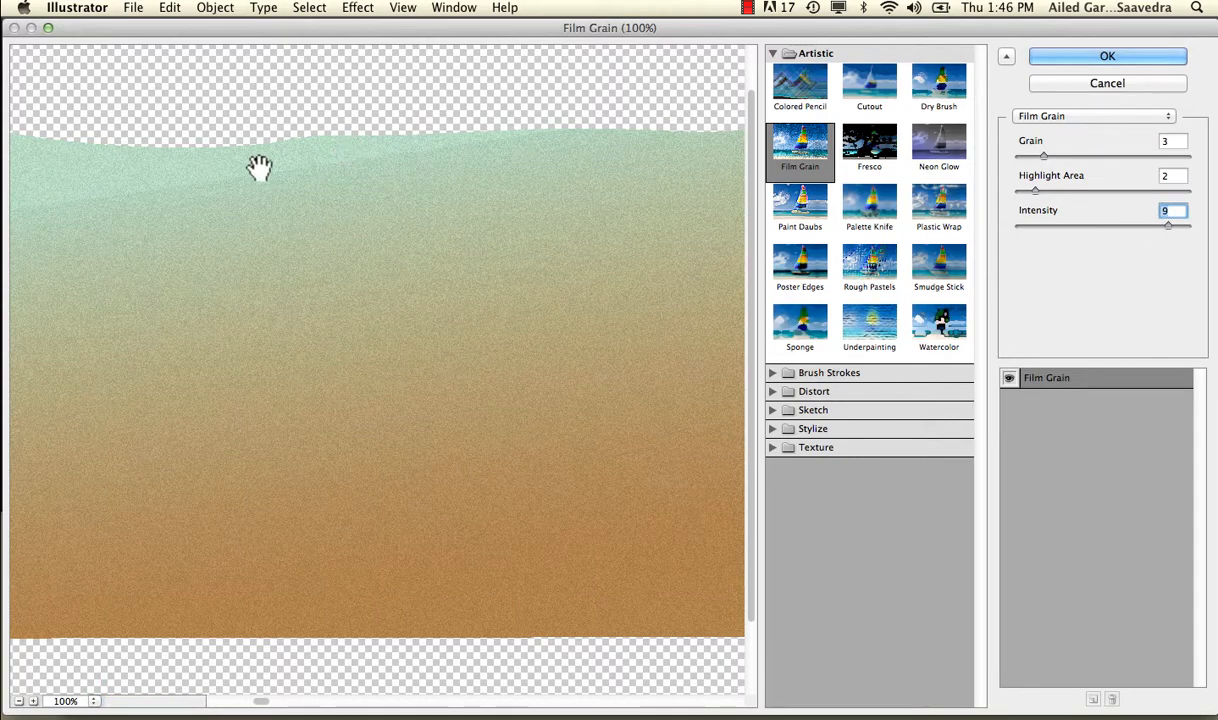
drag(1158, 225, 1115, 234)
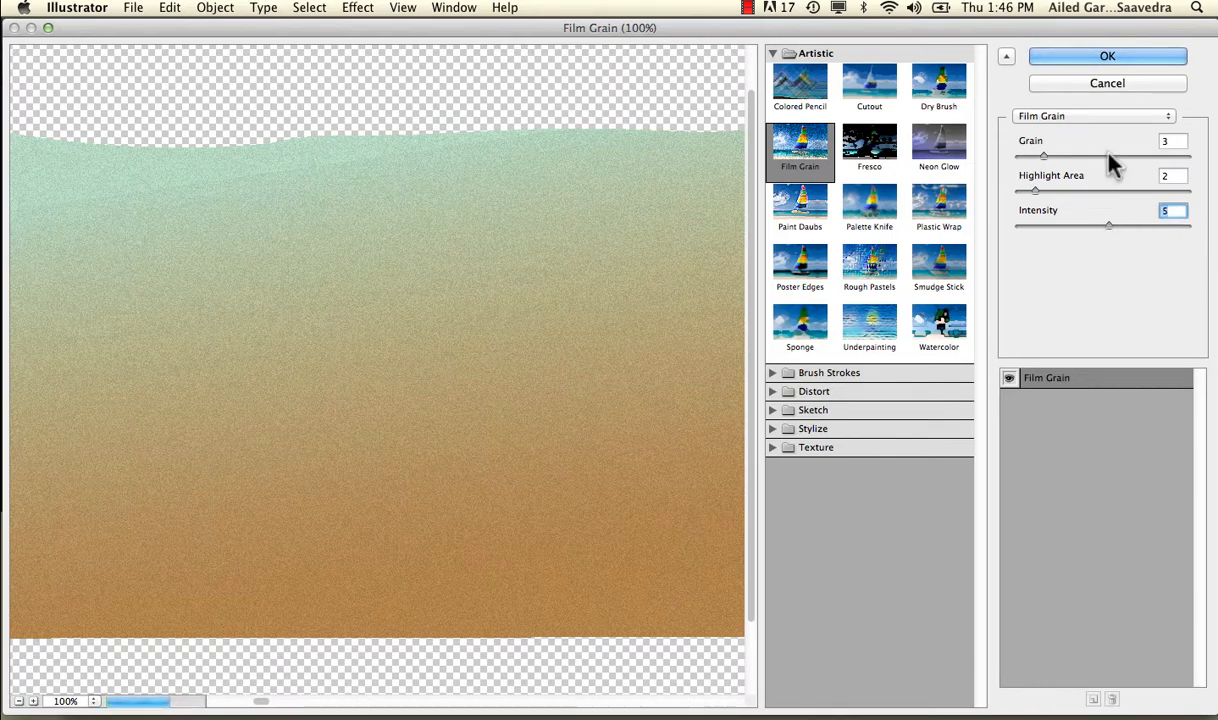
click(1108, 52)
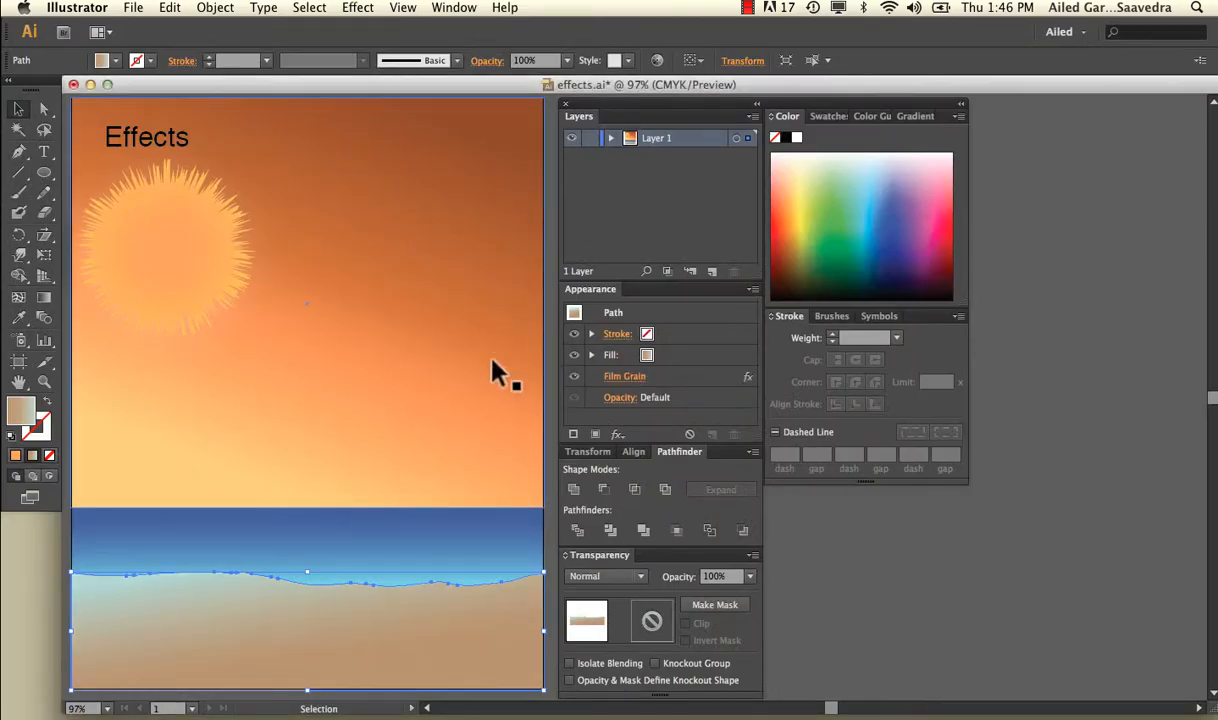
Step: Deselect the sand and examine its film grain texture up close at 300% zoom
click(550, 426)
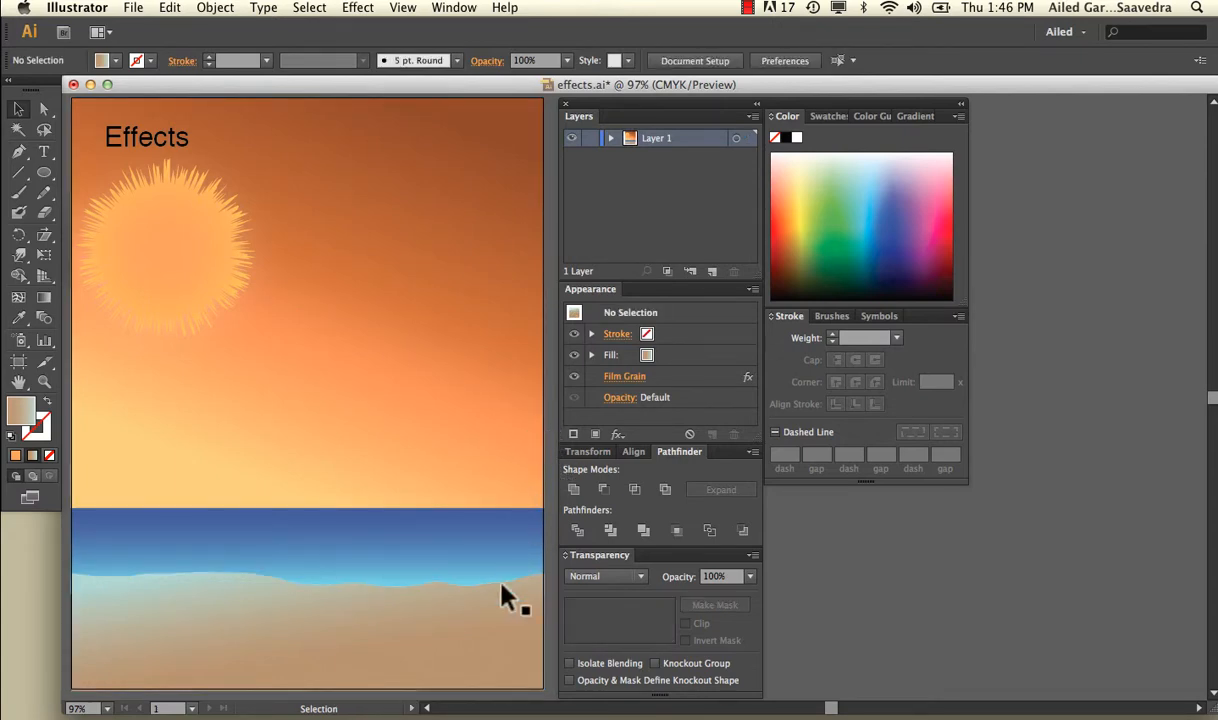
key(super+equal)
key(super+equal)
key(super+equal)
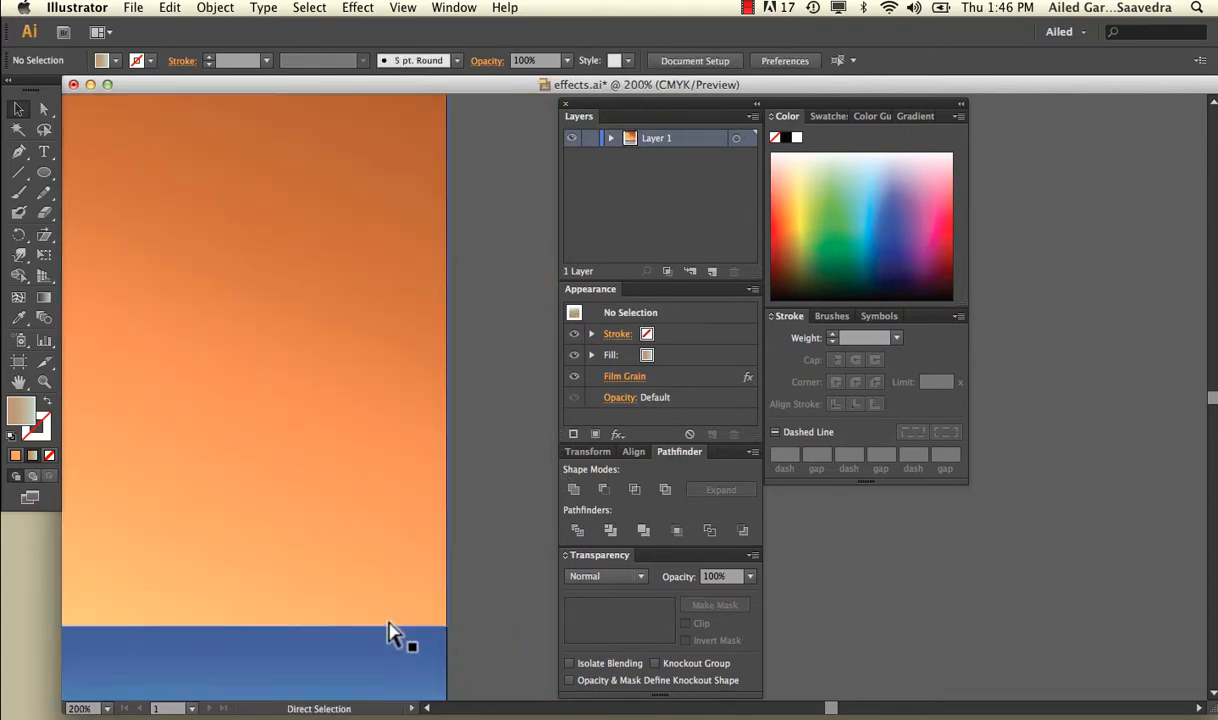
key(super+equal)
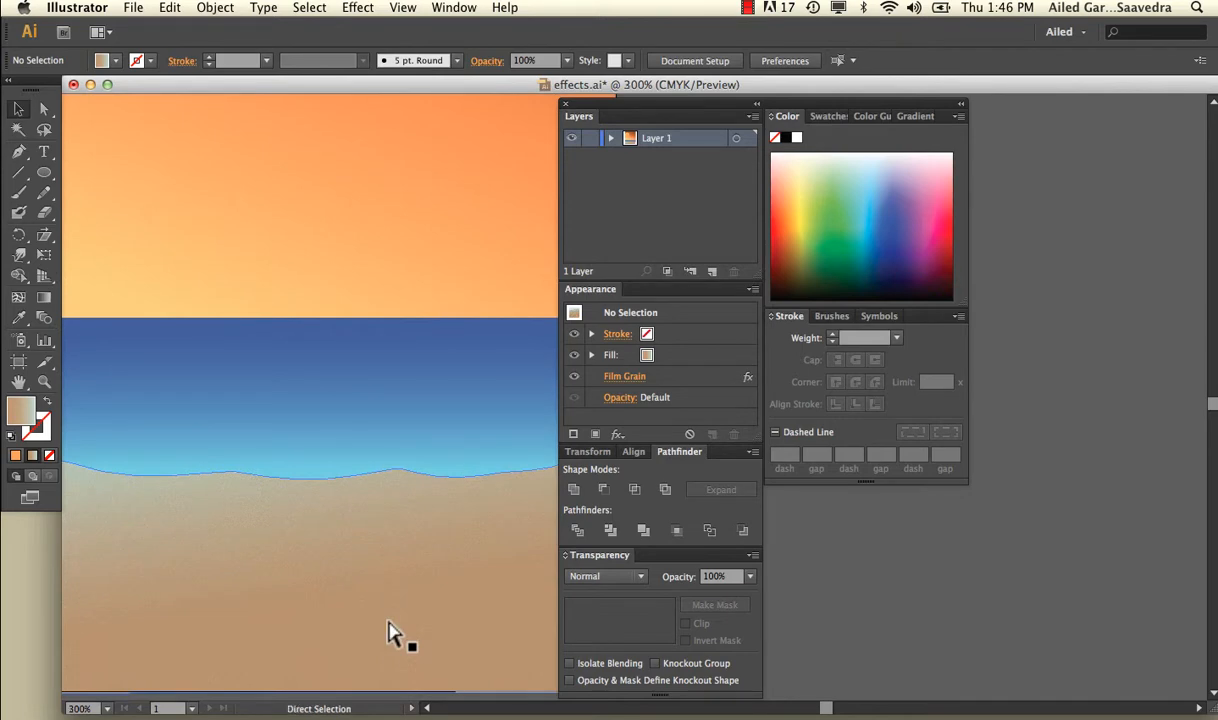
key(v)
scroll(392, 632, down, 5)
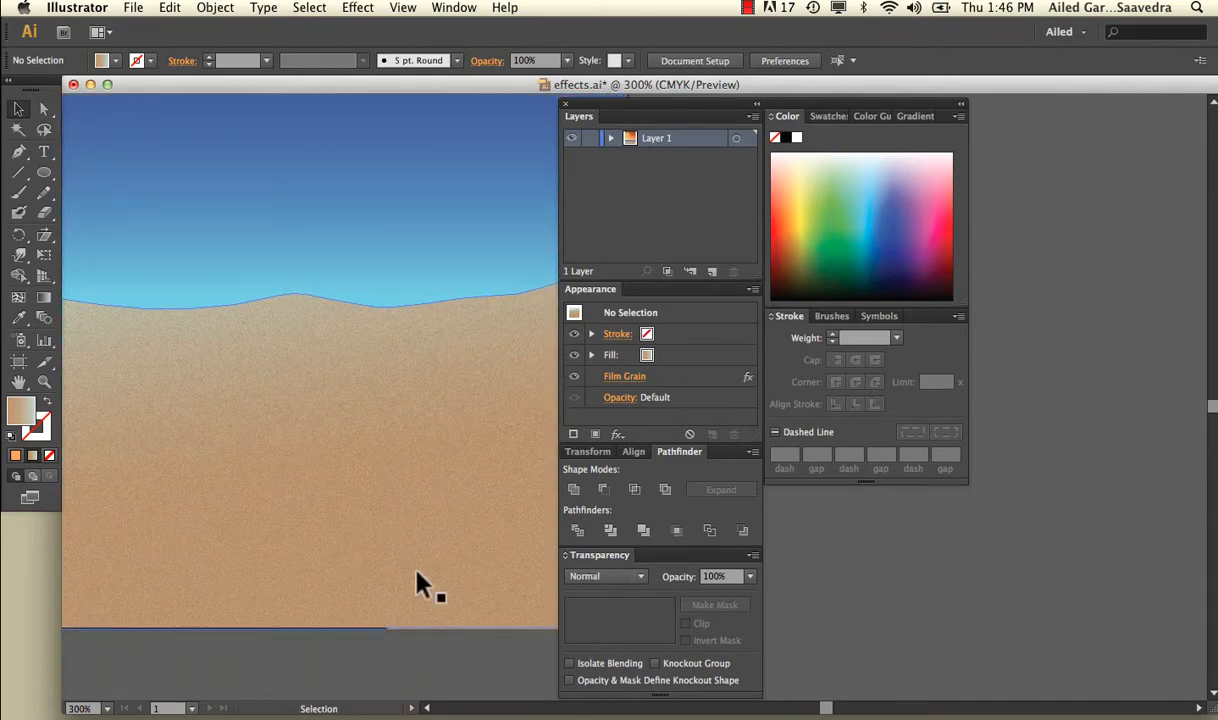
scroll(275, 430, left, 5)
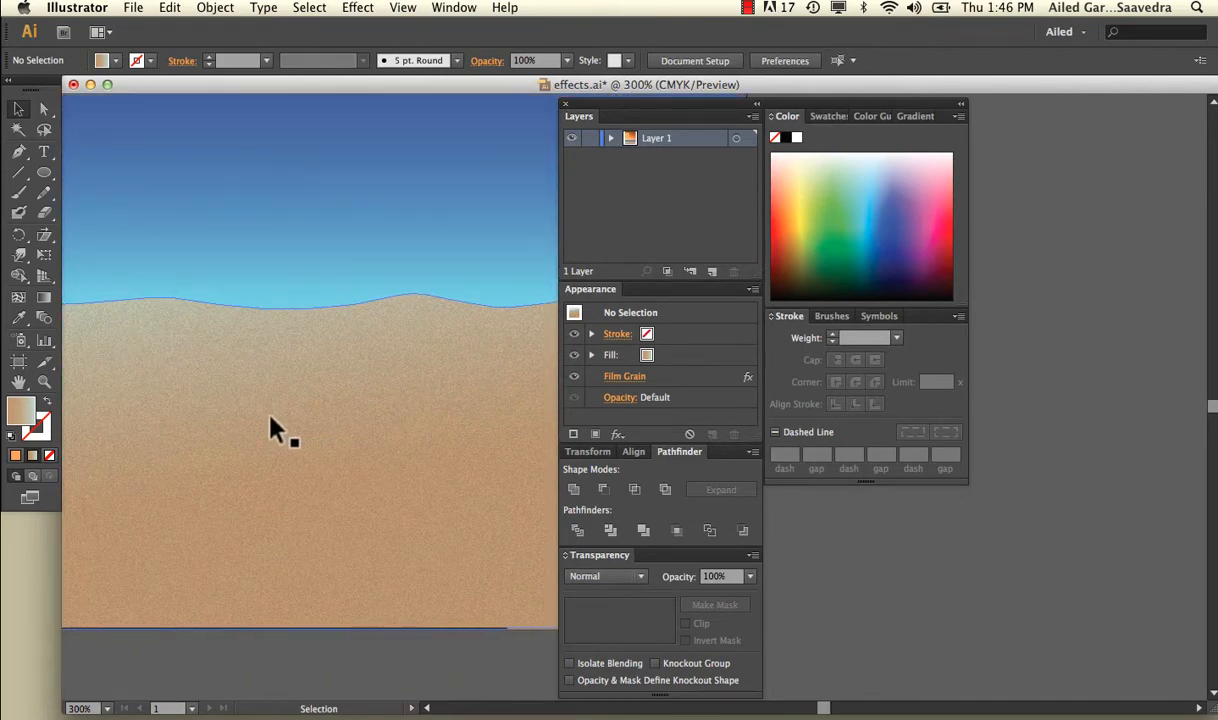
scroll(190, 417, left, 5)
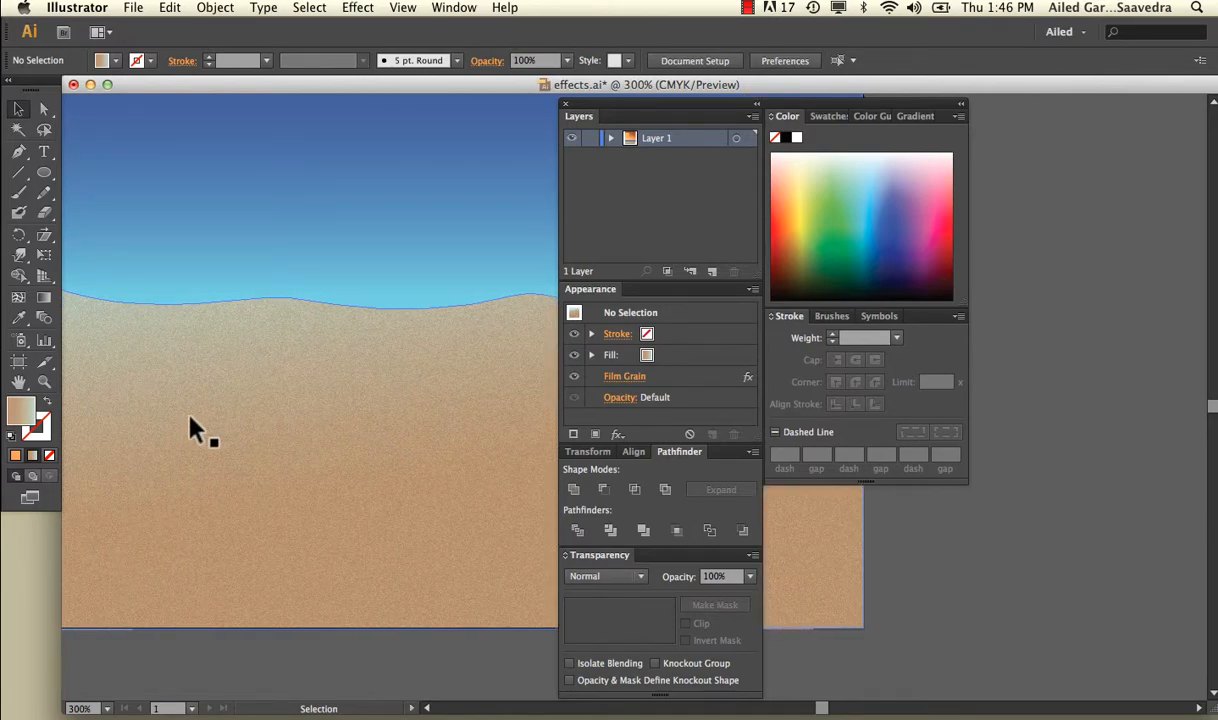
key(super+minus)
key(super+minus)
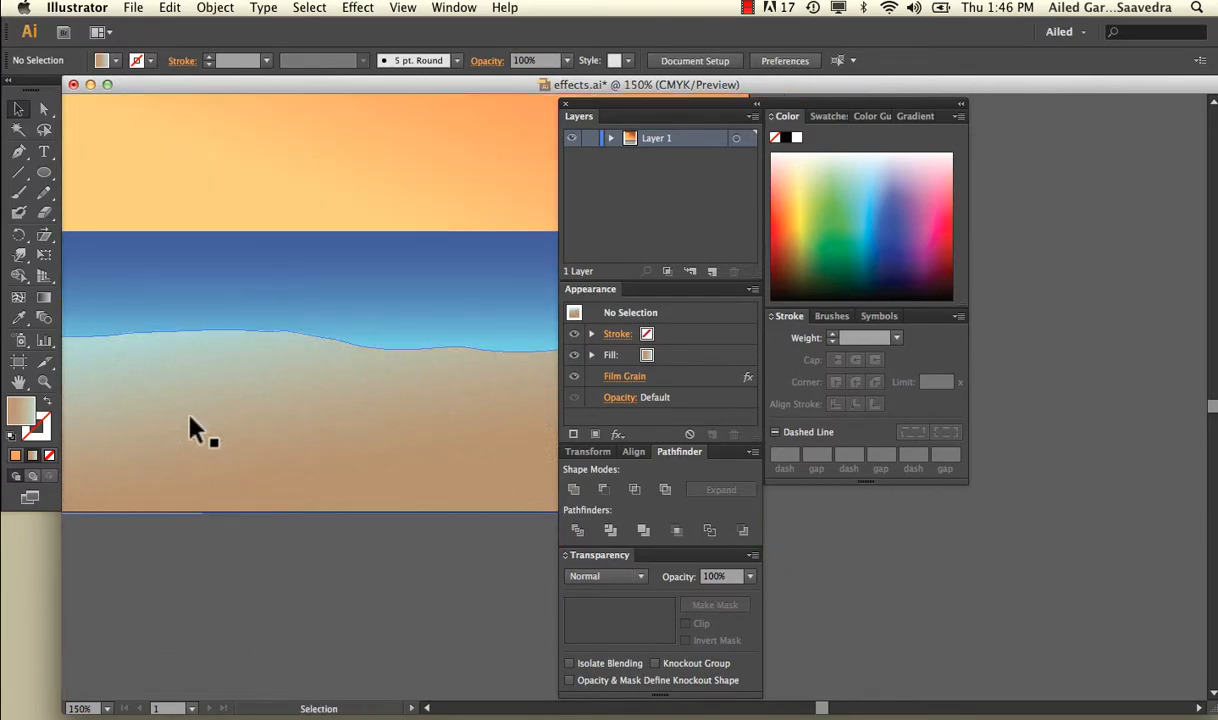
scroll(195, 430, up, 1)
key(super+minus)
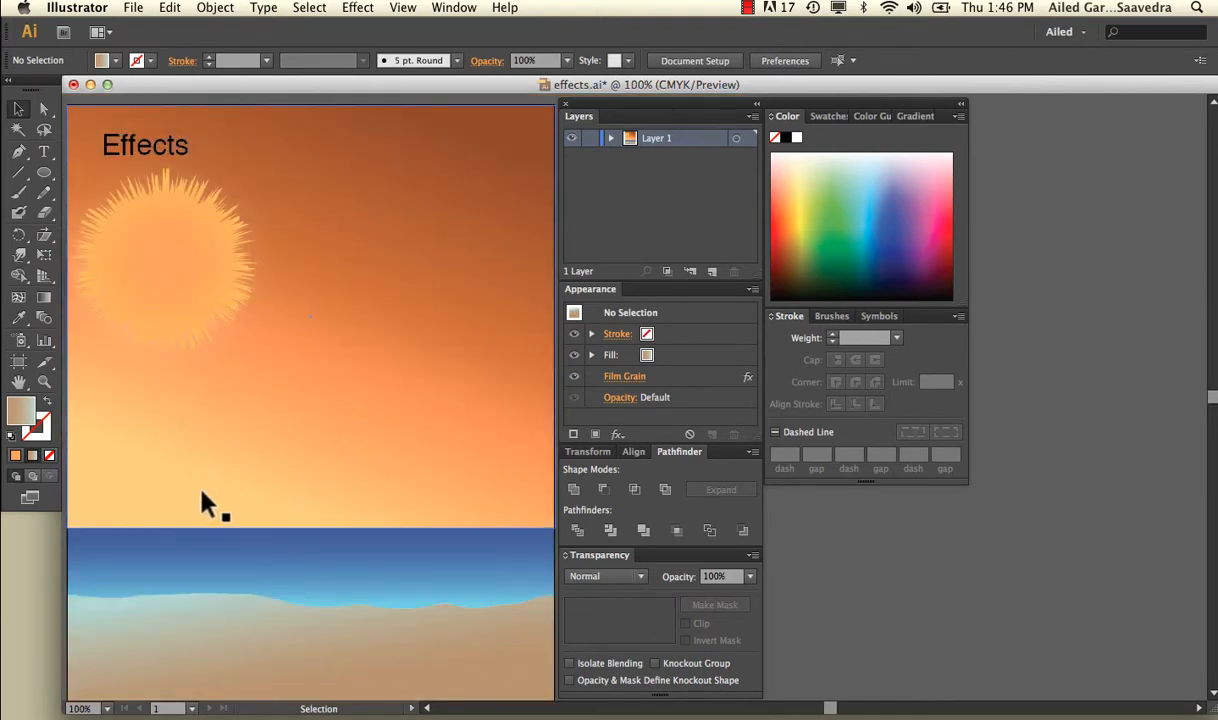
Step: Open the Artistic Sponge effect for the blue sea shape
click(224, 570)
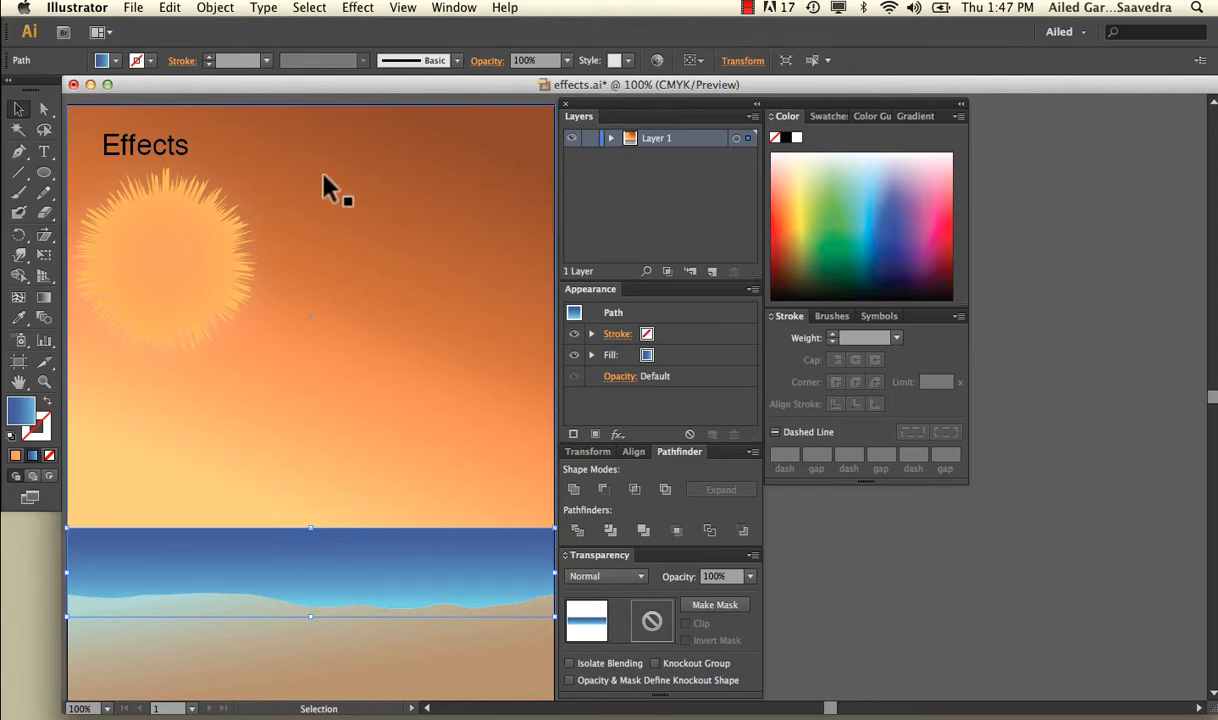
click(357, 8)
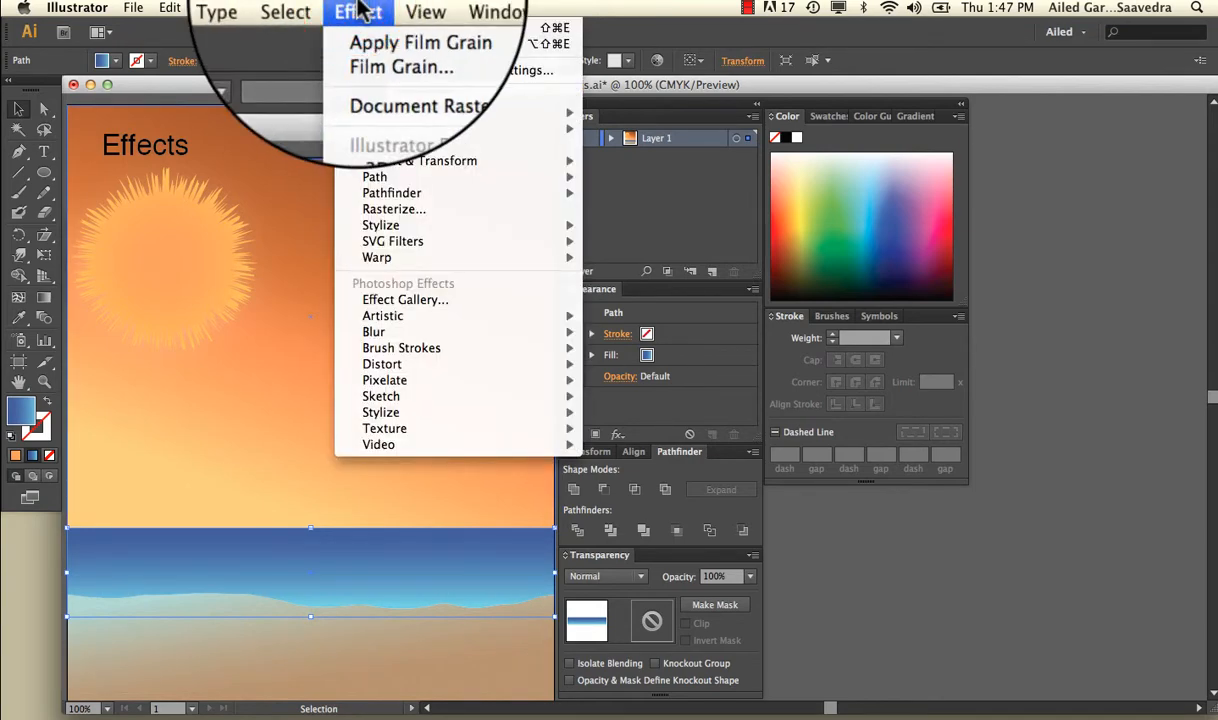
mouse_move(405, 316)
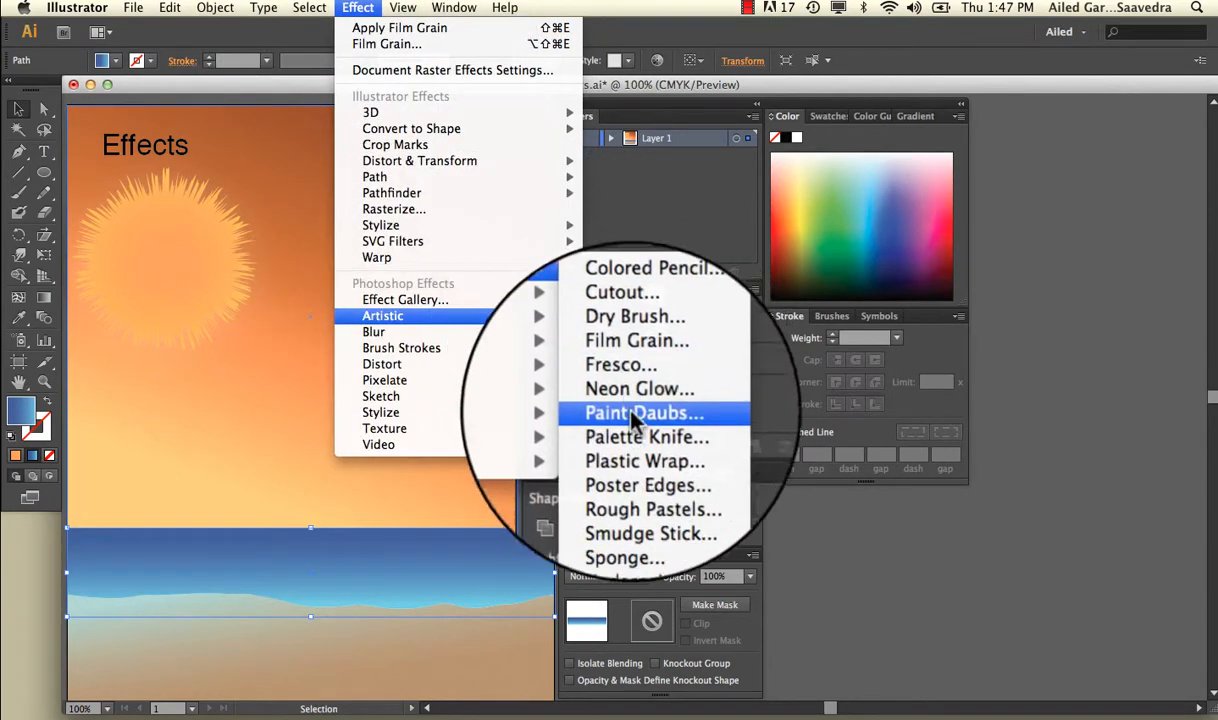
click(640, 508)
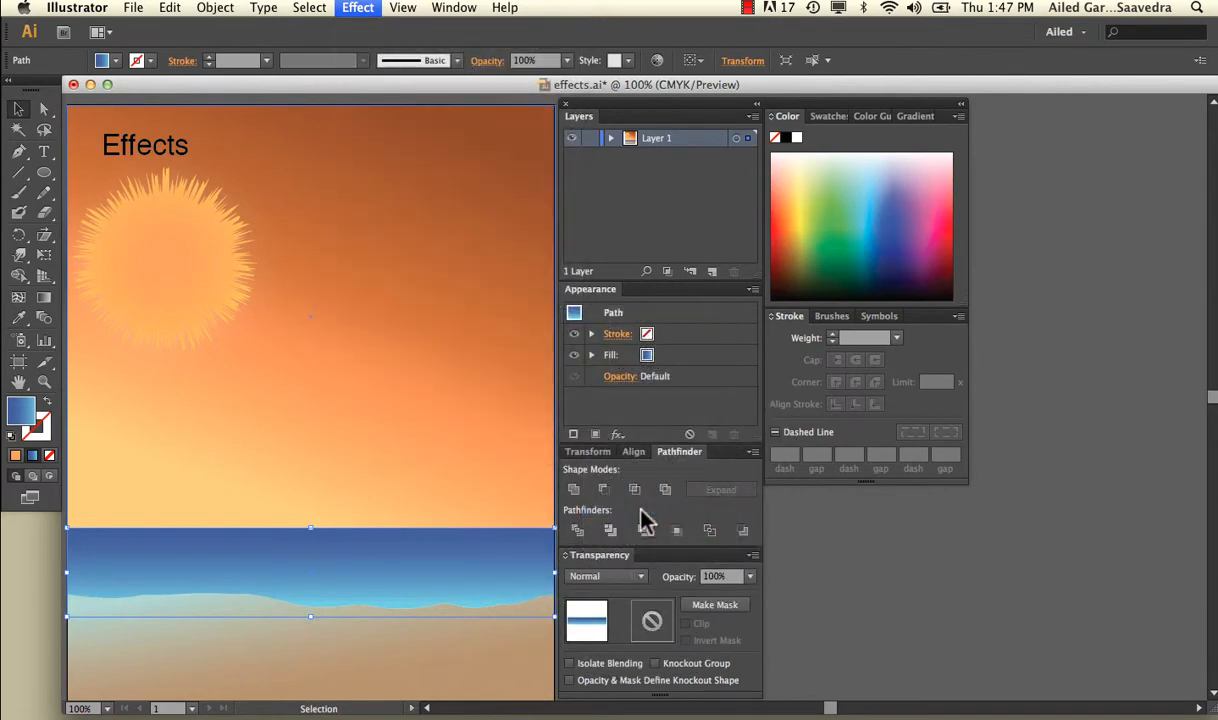
drag(571, 337, 500, 261)
Step: Apply the Sponge effect to the sea with brush size 3, definition 3 and smoothness 15
drag(1060, 154, 1073, 157)
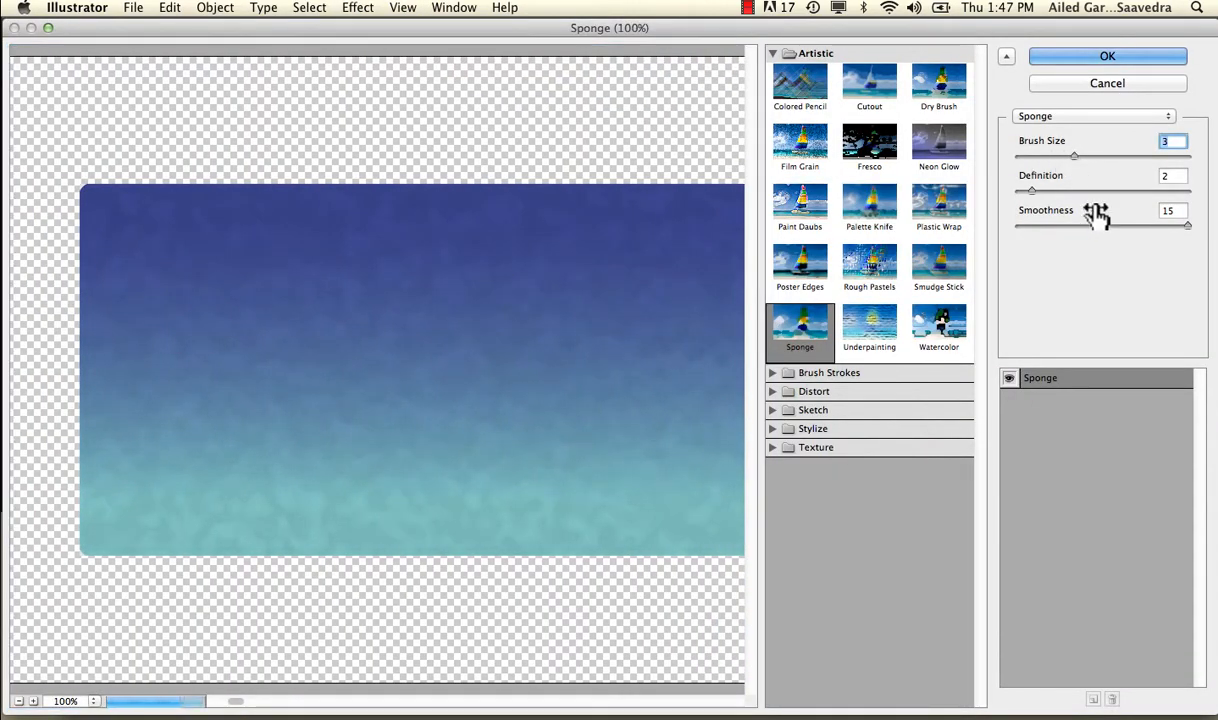
click(1185, 225)
click(1029, 191)
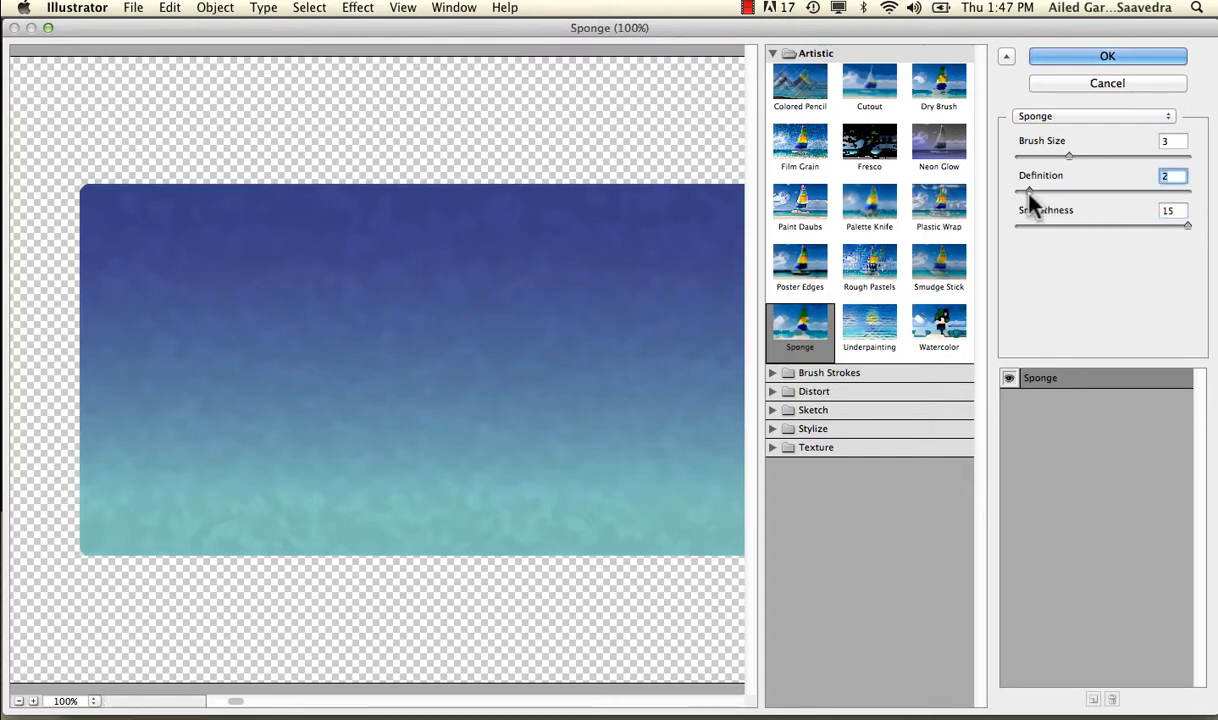
mouse_move(1028, 193)
mouse_down()
mouse_move(1103, 190)
mouse_move(1040, 192)
mouse_up()
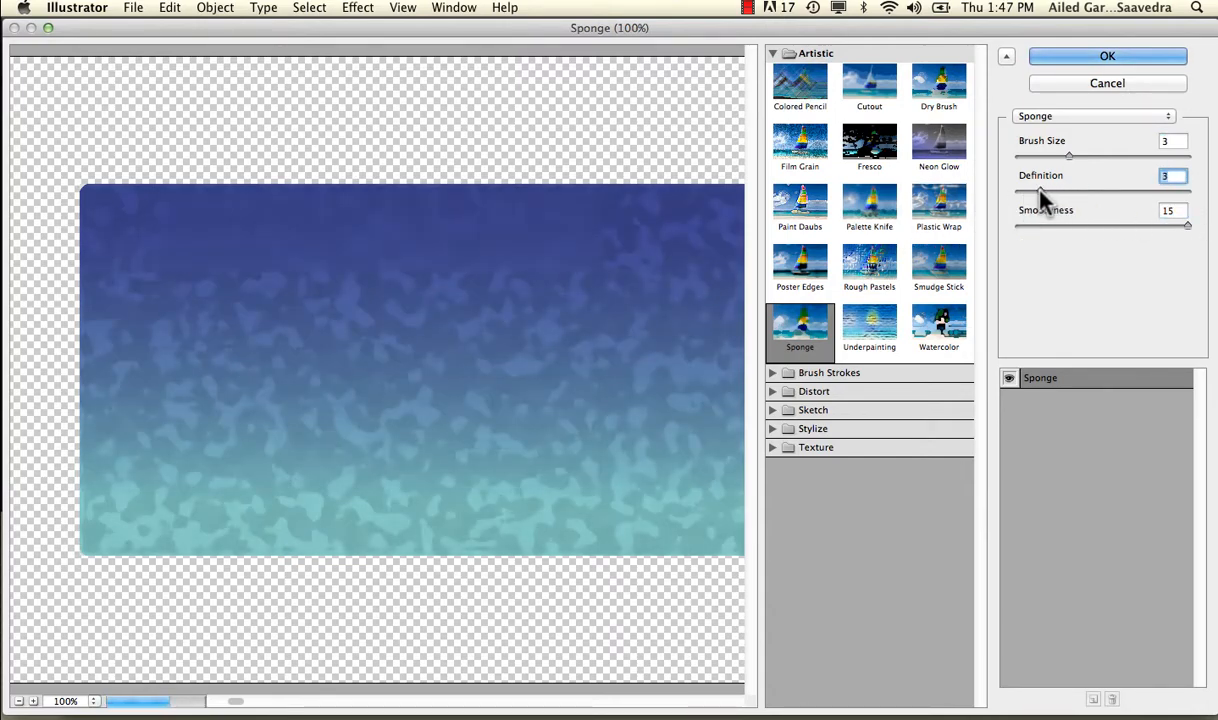
click(1070, 57)
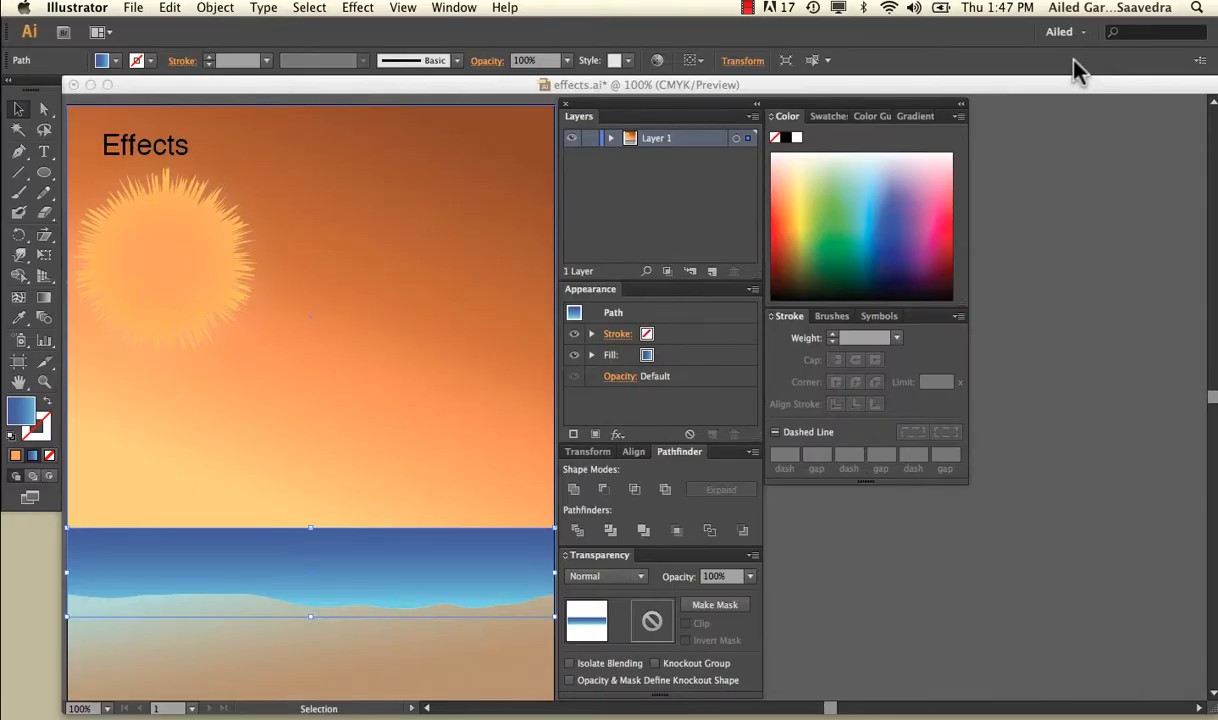
Step: Examine the sponge texture on the sea up close and within the whole illustration
click(527, 297)
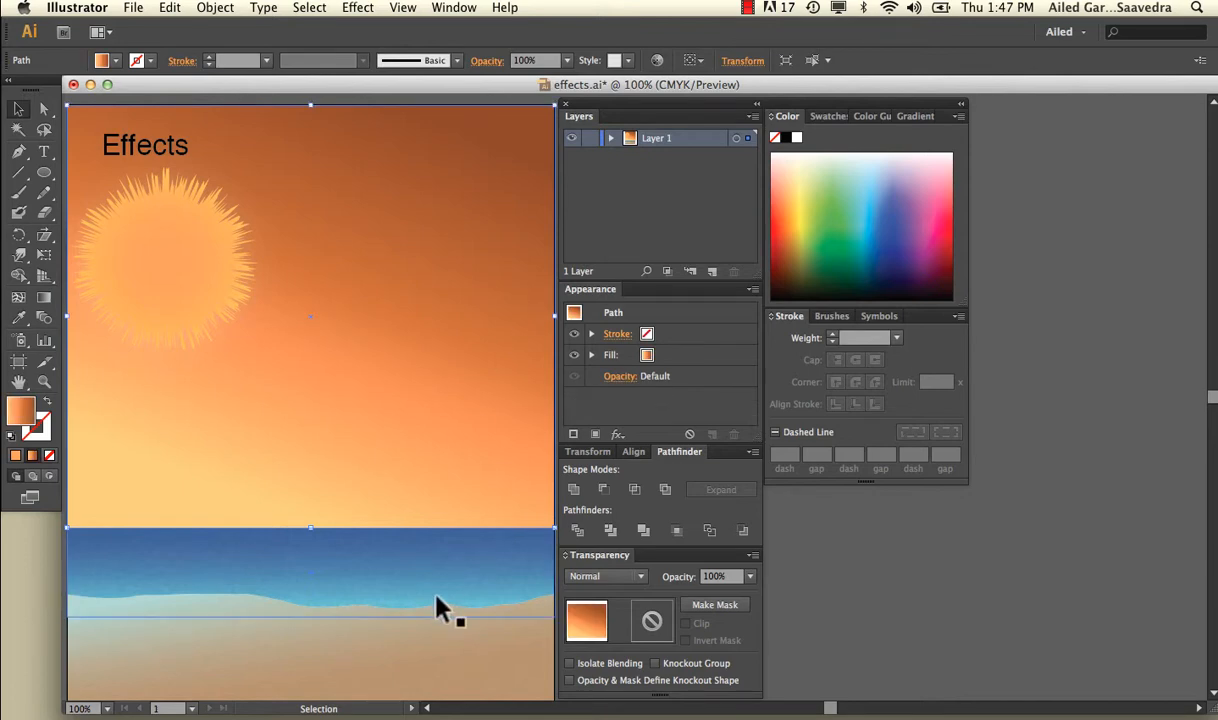
key(super+equal)
scroll(424, 579, down, 5)
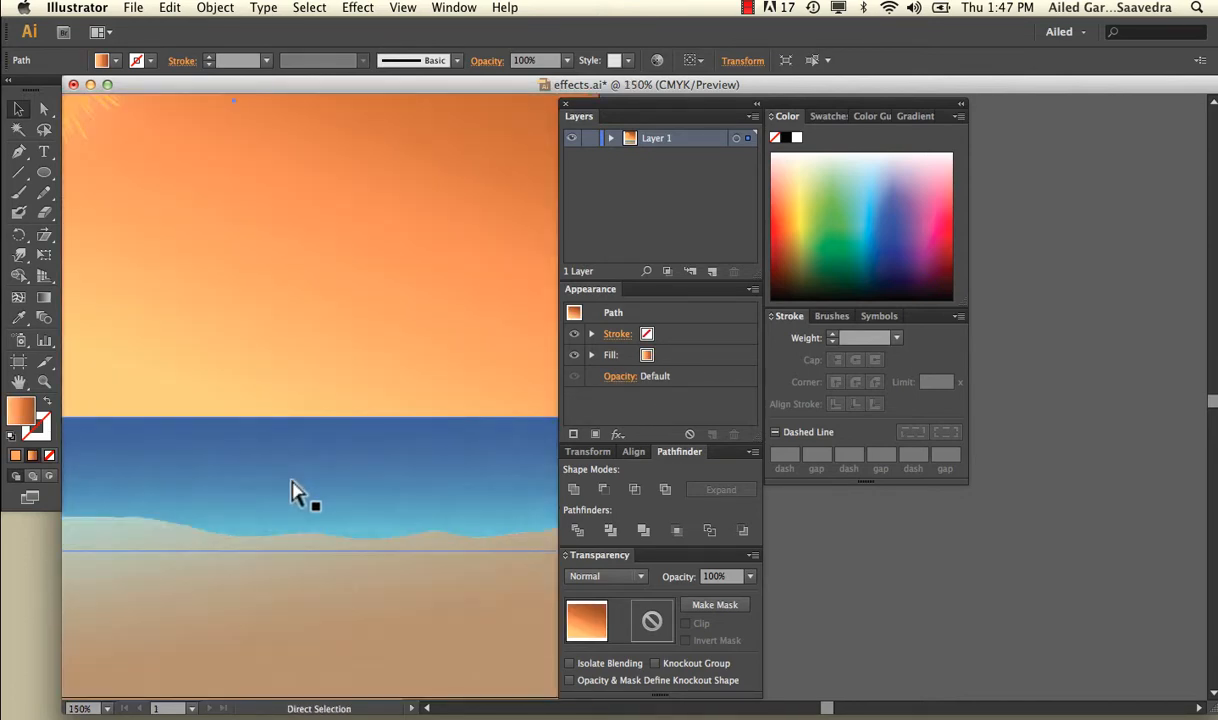
key(super+minus)
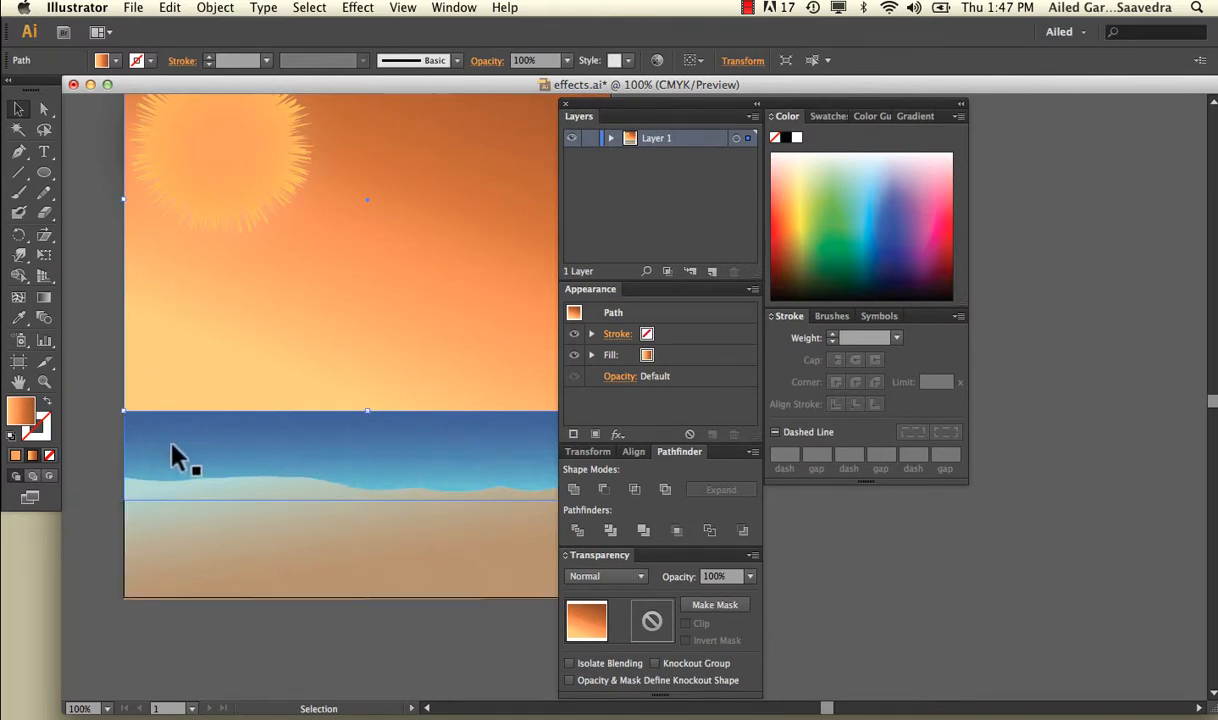
scroll(362, 425, up, 3)
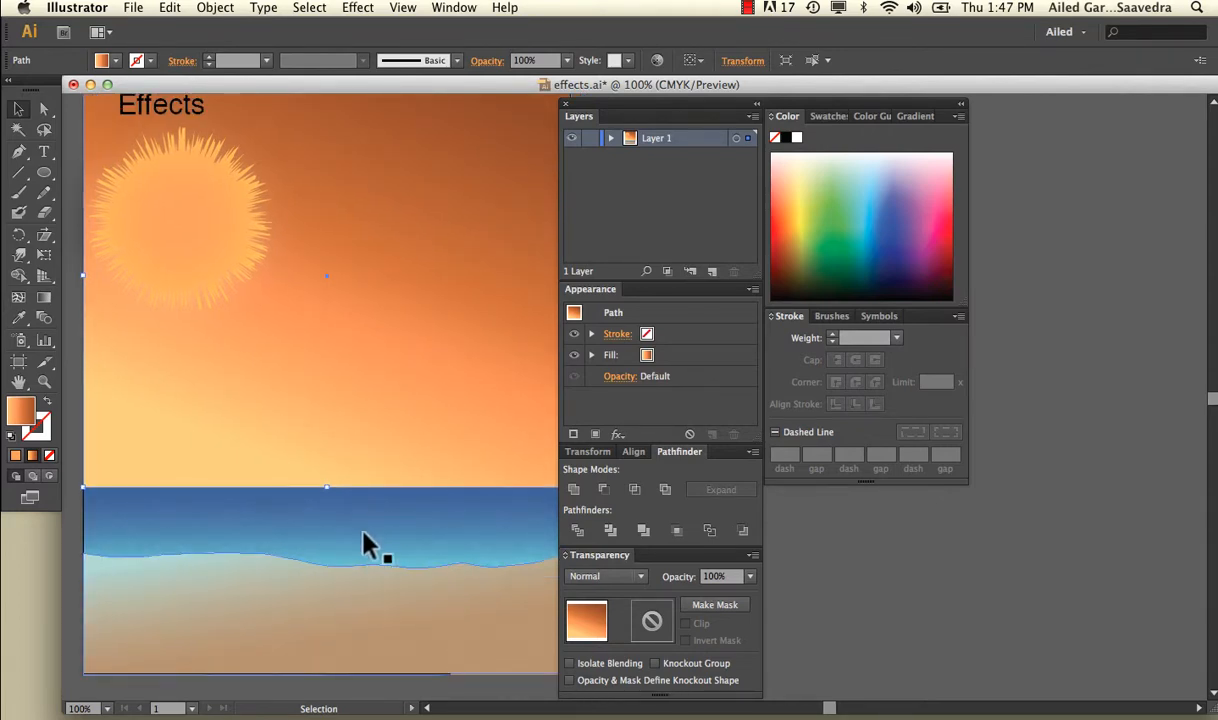
scroll(353, 491, up, 1)
scroll(353, 491, up, 2)
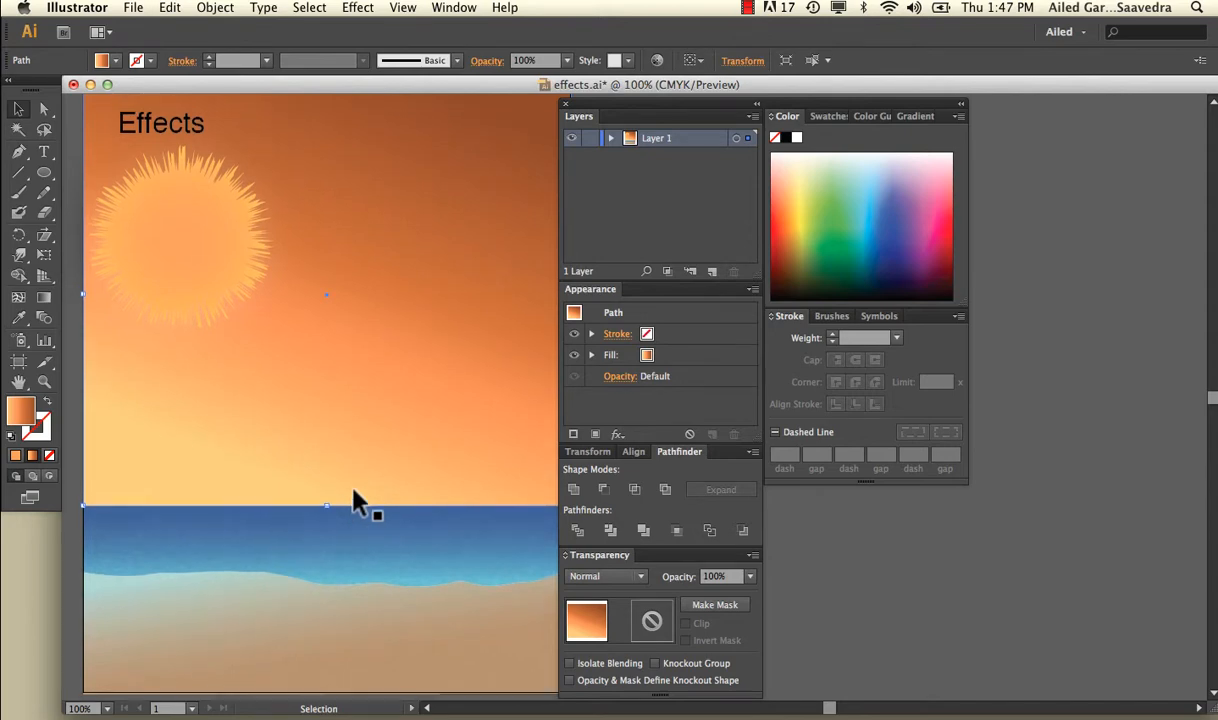